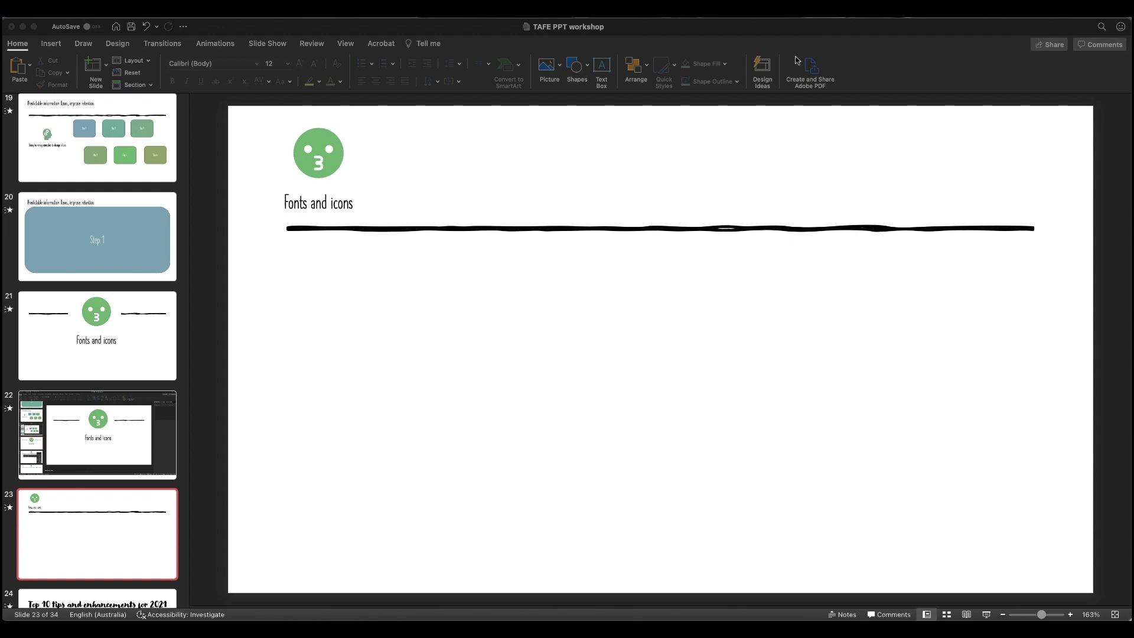
Add a text box below the black line containing the letter M in MV Boli at 96 pt
{"action": "left_click", "coordinate": [344, 331]}
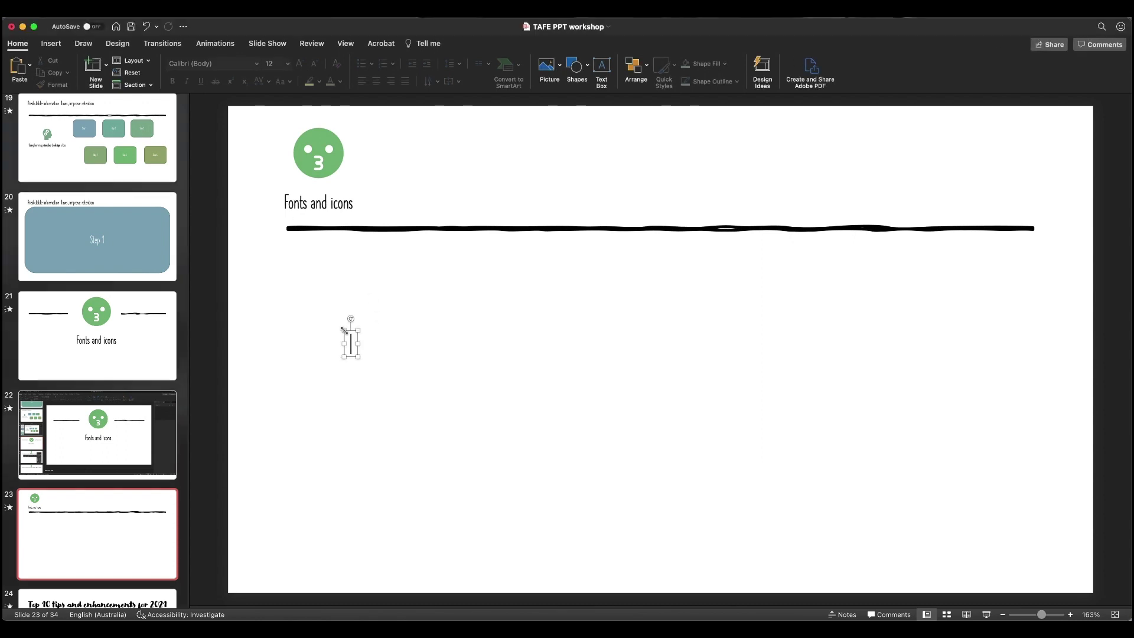
{"action": "left_click", "coordinate": [256, 63]}
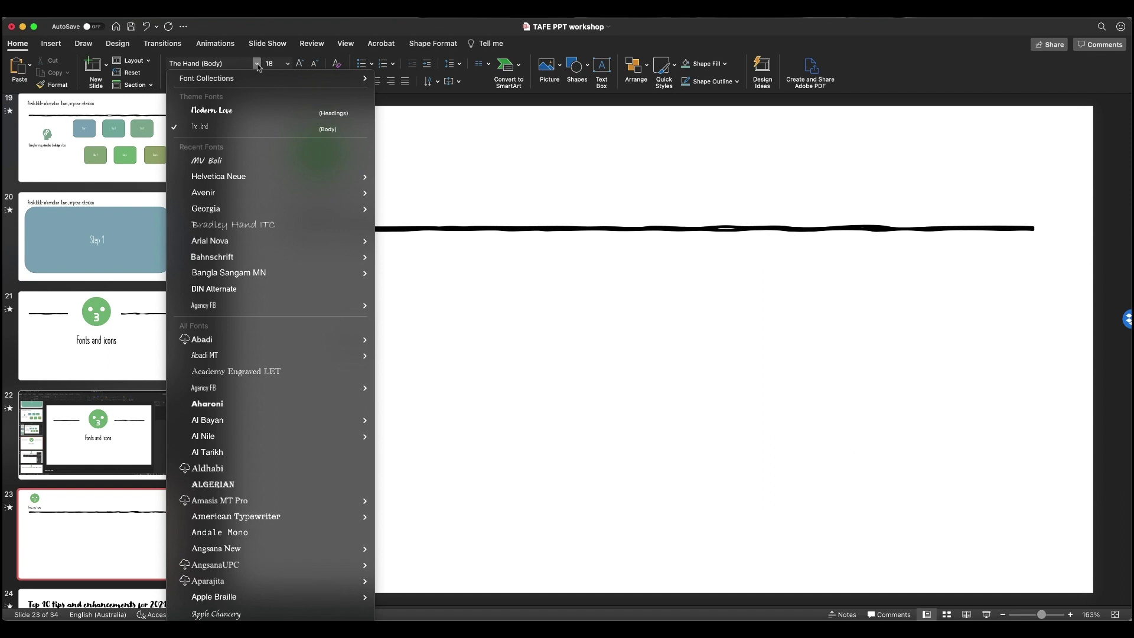
{"action": "left_click", "coordinate": [217, 161]}
{"action": "left_click", "coordinate": [288, 63]}
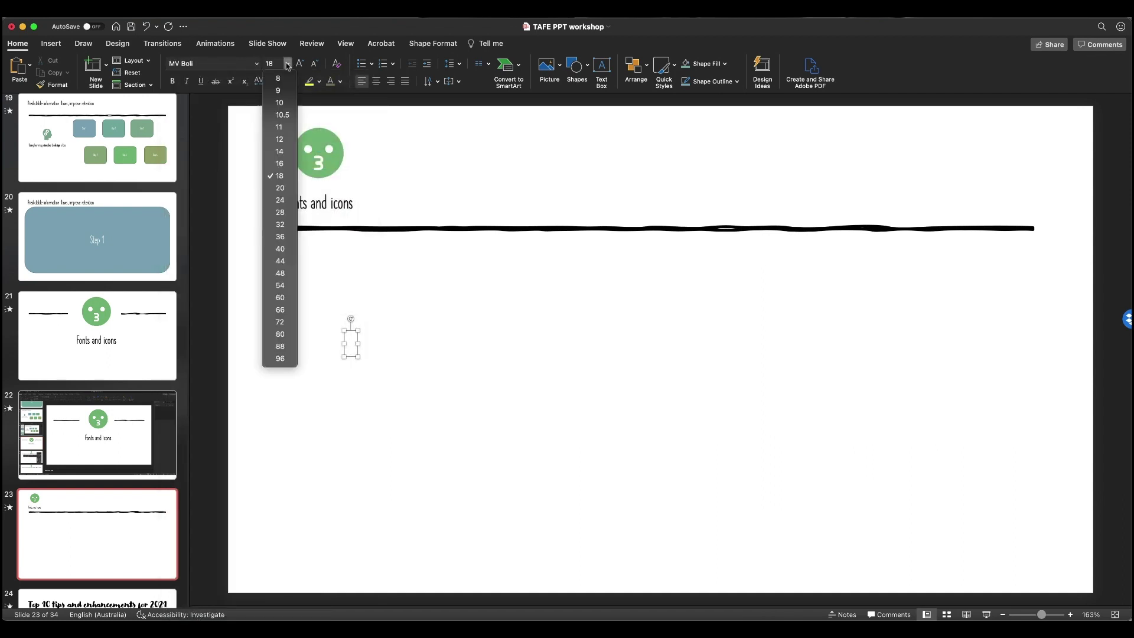
{"action": "left_click", "coordinate": [281, 358]}
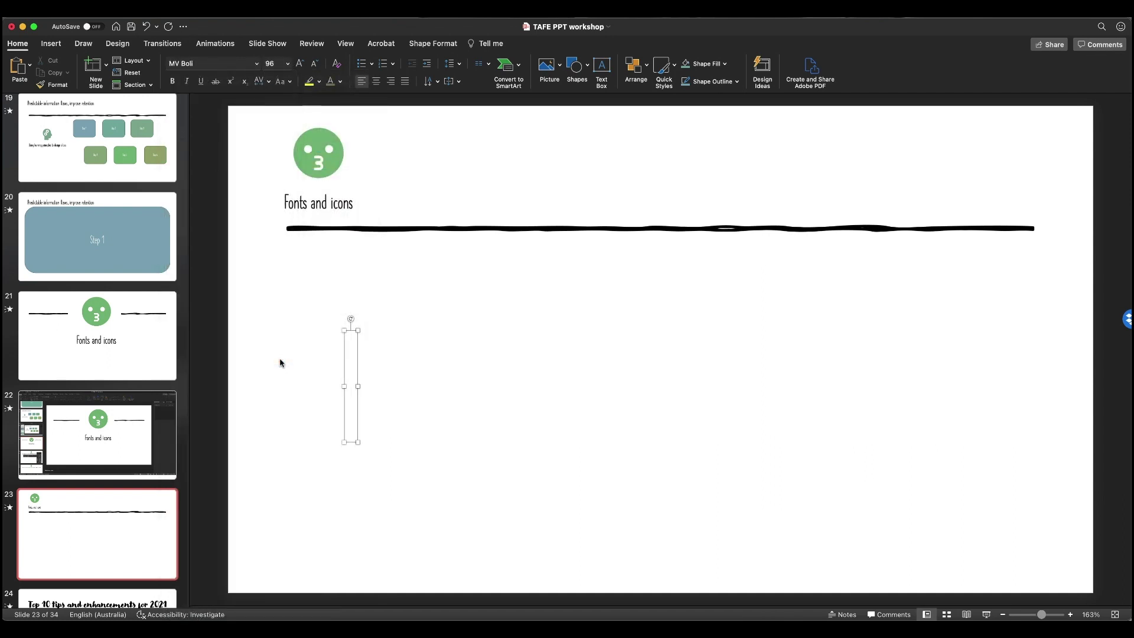
{"action": "type", "text": "M"}
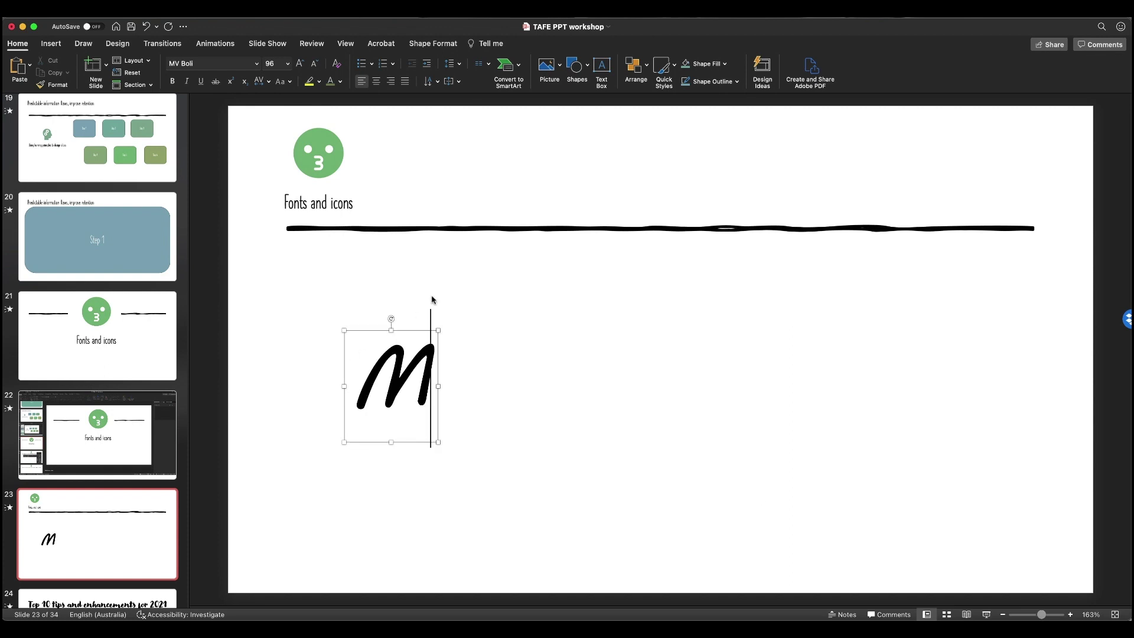
{"action": "left_click", "coordinate": [473, 332]}
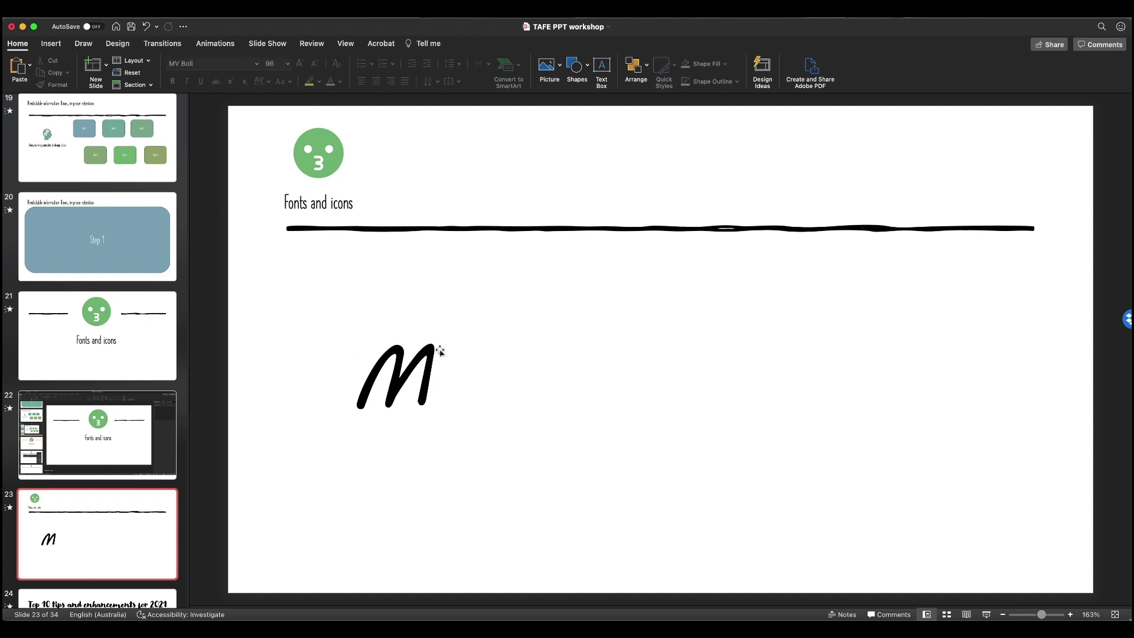
Move the M text box up and to the left, just below the start of the black line
{"action": "left_click", "coordinate": [440, 351]}
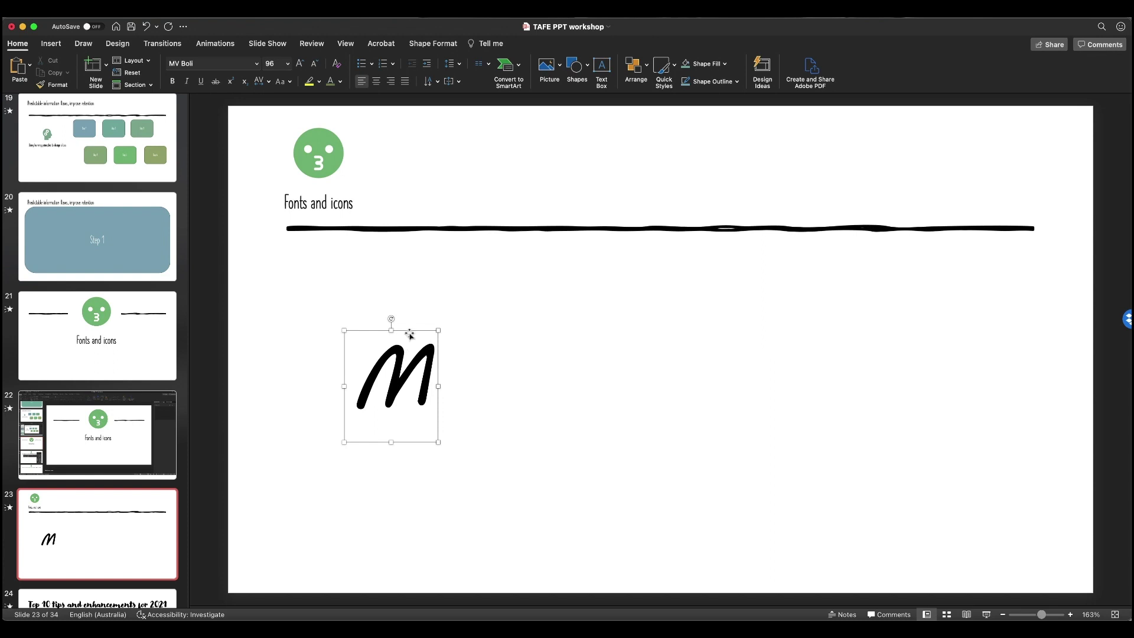
{"action": "left_click_drag", "start_coordinate": [409, 334], "coordinate": [361, 282]}
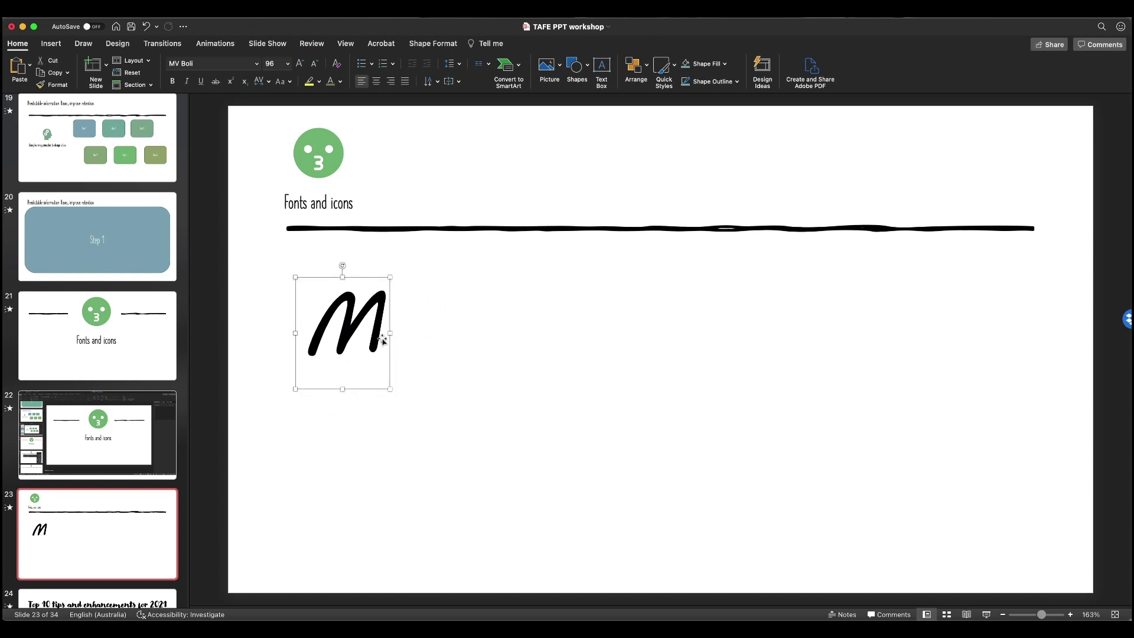
{"action": "mouse_move", "coordinate": [382, 340]}
{"action": "left_mouse_down"}
{"action": "mouse_move", "coordinate": [326, 340]}
{"action": "mouse_move", "coordinate": [376, 338]}
{"action": "left_mouse_up"}
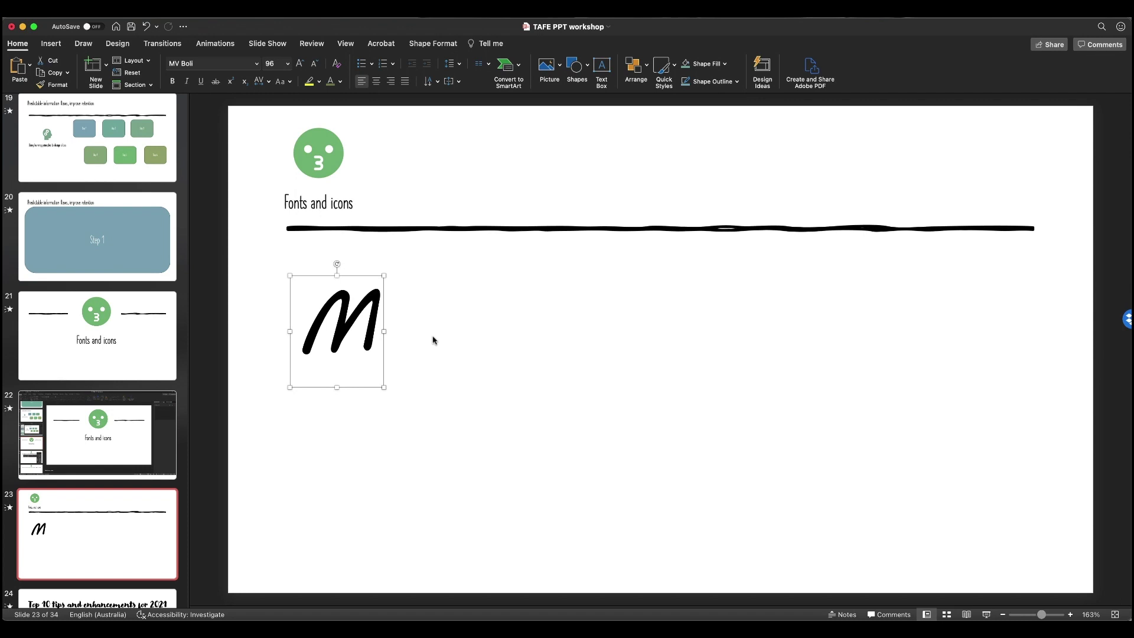
Draw a rectangle about 4.67 cm high and 4.5 cm wide over the M and send it to the back
{"action": "left_click", "coordinate": [53, 43]}
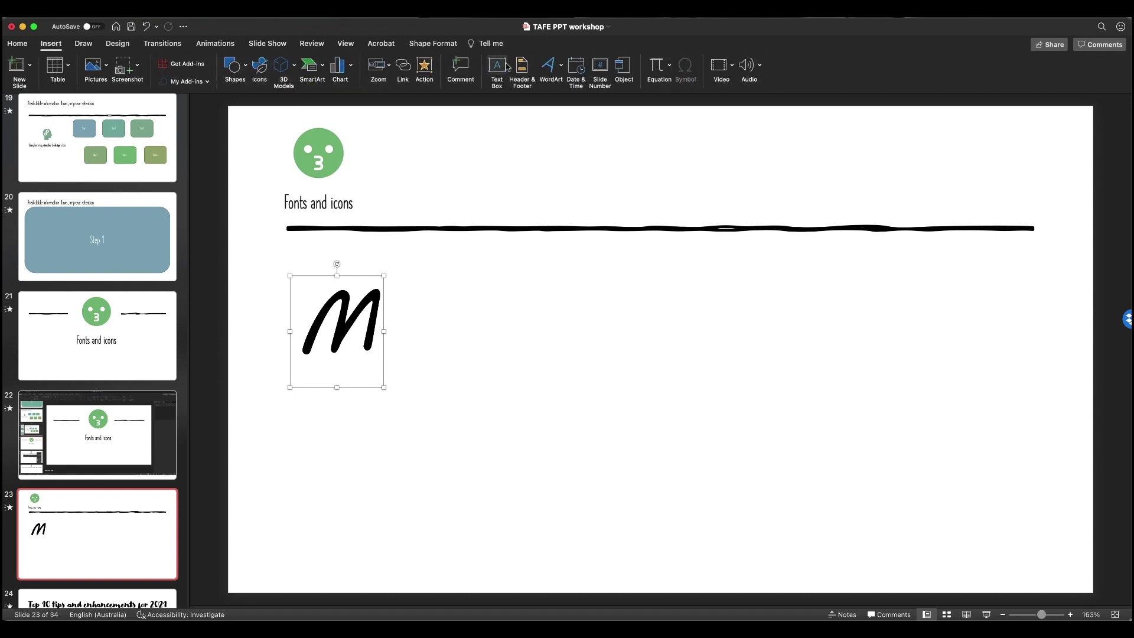
{"action": "left_click", "coordinate": [233, 66]}
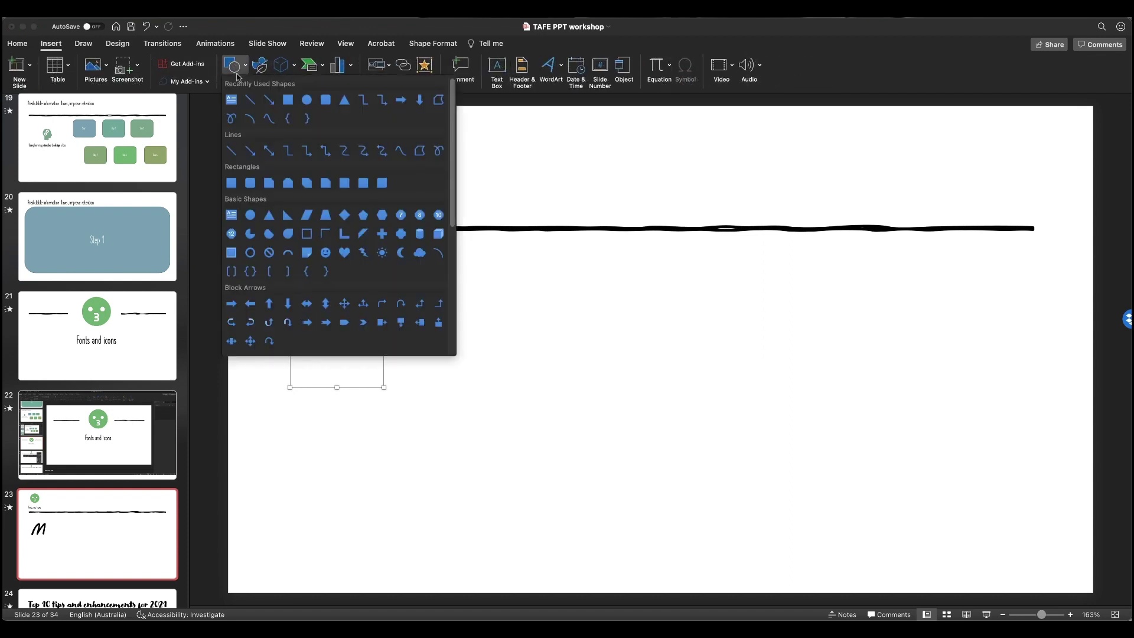
{"action": "left_click", "coordinate": [287, 100]}
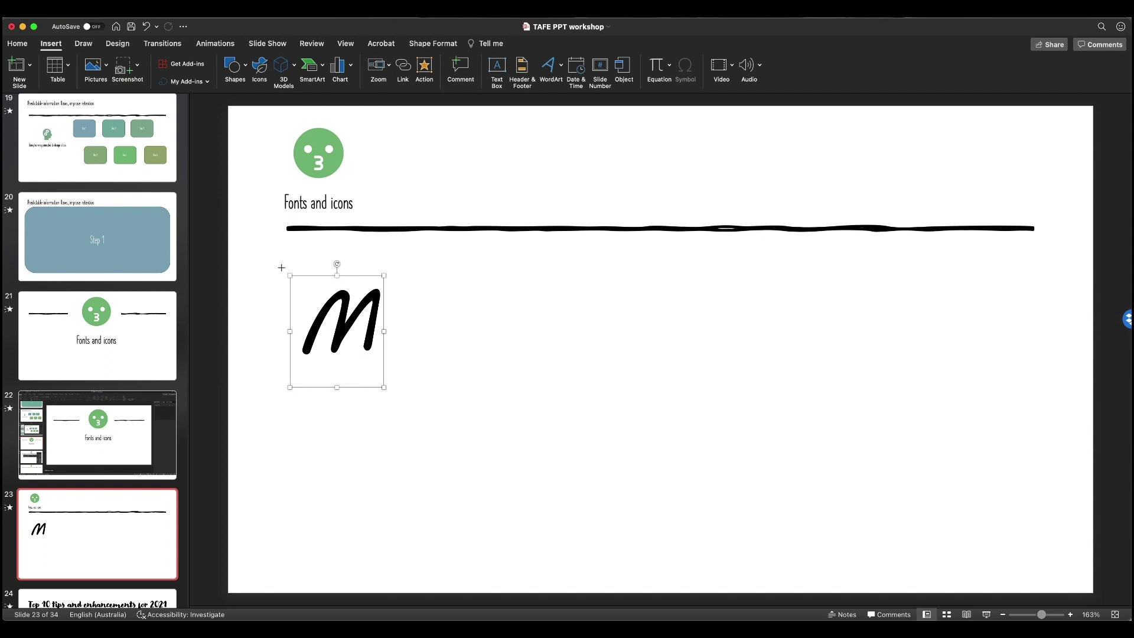
{"action": "mouse_move", "coordinate": [281, 267]}
{"action": "left_mouse_down"}
{"action": "mouse_move", "coordinate": [357, 397]}
{"action": "mouse_move", "coordinate": [397, 386]}
{"action": "left_mouse_up"}
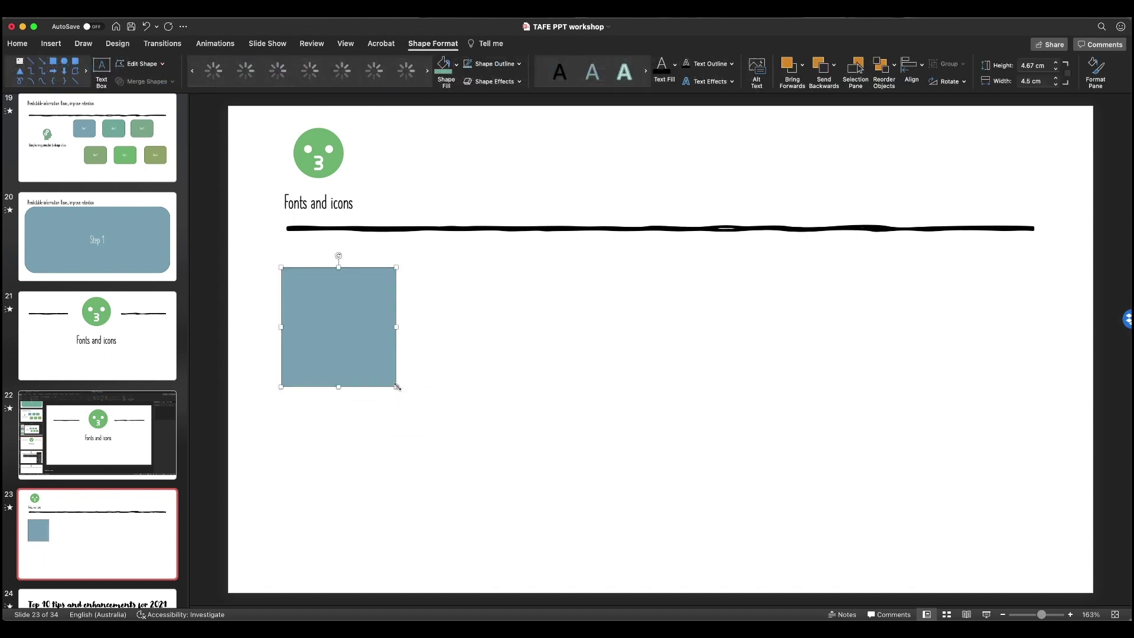
{"action": "right_click", "coordinate": [356, 341]}
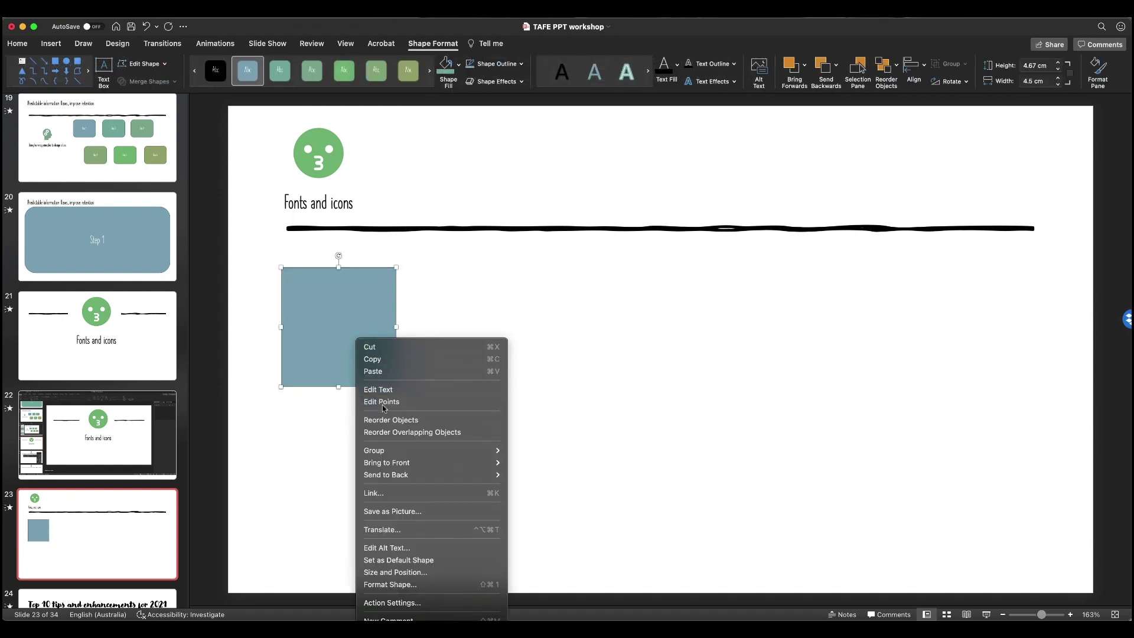
{"action": "mouse_move", "coordinate": [387, 473]}
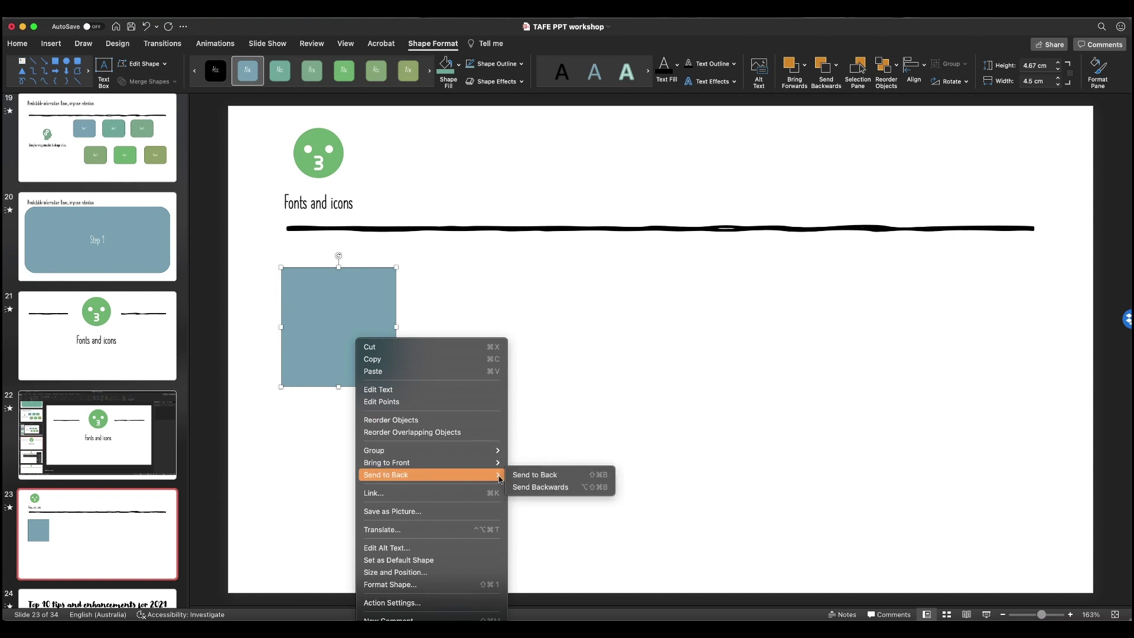
{"action": "left_click", "coordinate": [532, 476]}
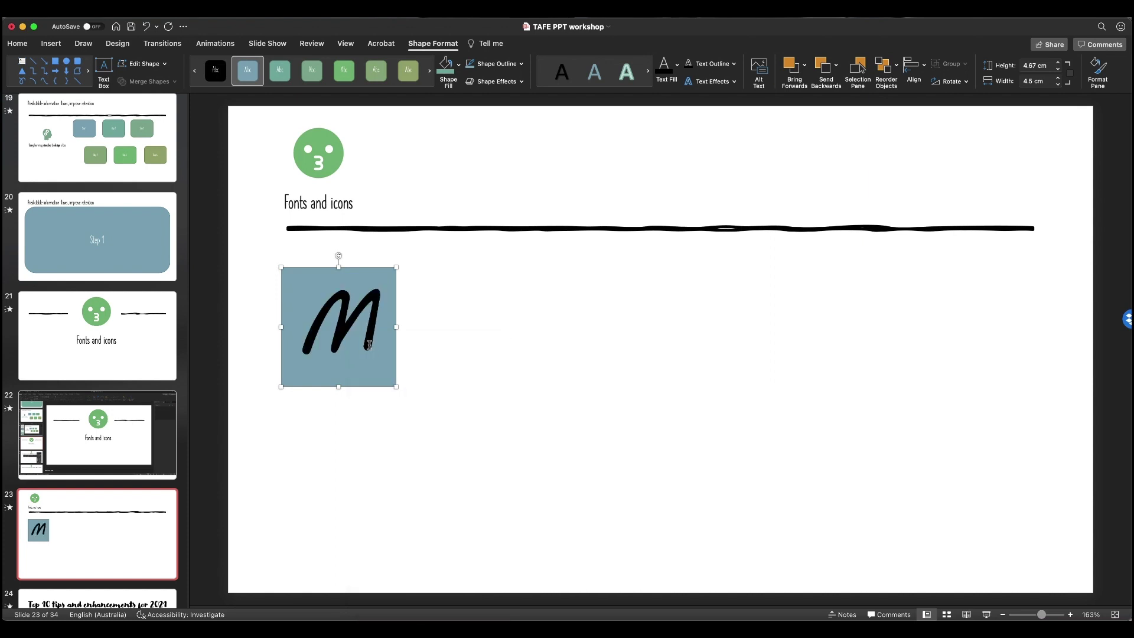
Merge the rectangle and the M text box into a letter shape using Intersect
{"action": "left_click", "coordinate": [368, 345], "text": "shift"}
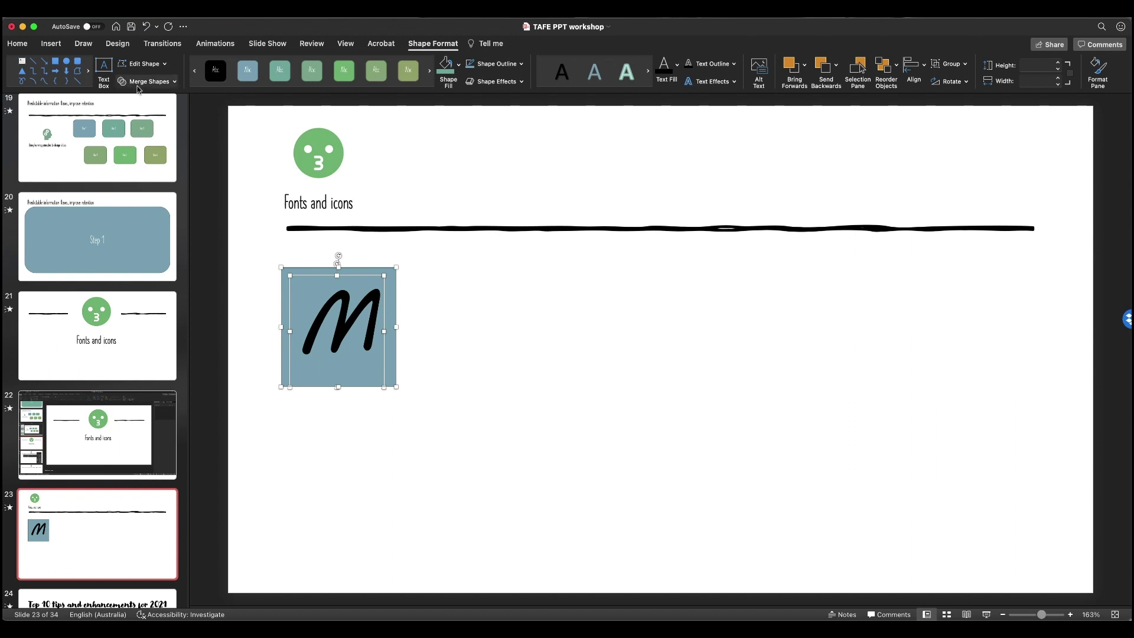
{"action": "left_click", "coordinate": [175, 83]}
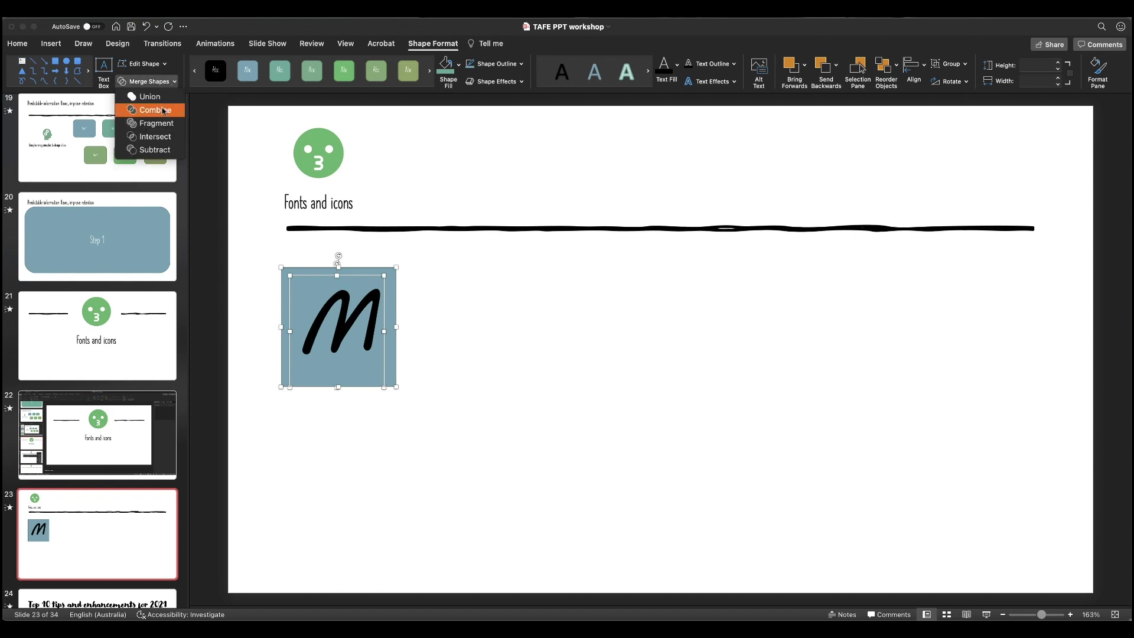
{"action": "left_click", "coordinate": [154, 137]}
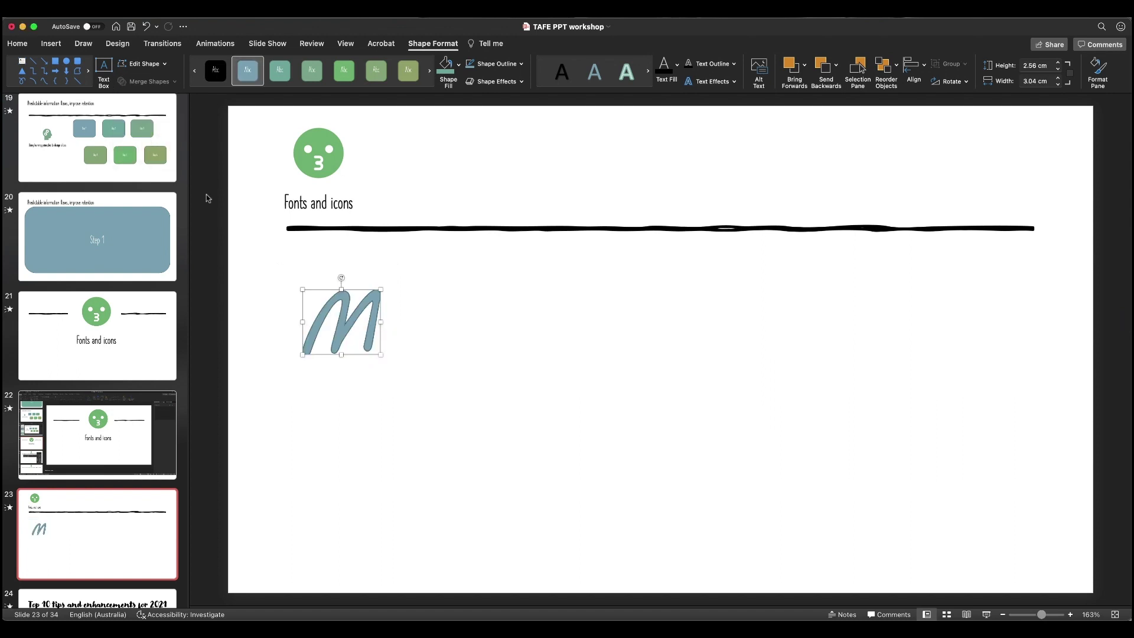
Enlarge the M shape to about 8.32 cm high and 9.58 cm wide and move it up slightly
{"action": "left_click_drag", "start_coordinate": [381, 354], "coordinate": [554, 519]}
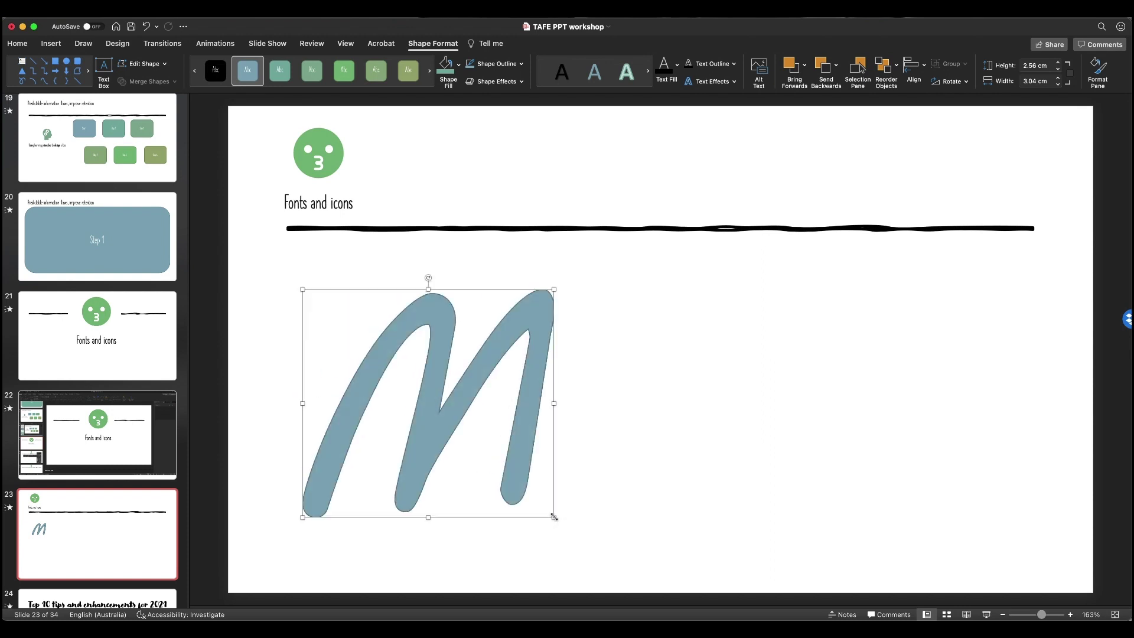
{"action": "left_click_drag", "start_coordinate": [491, 382], "coordinate": [490, 355]}
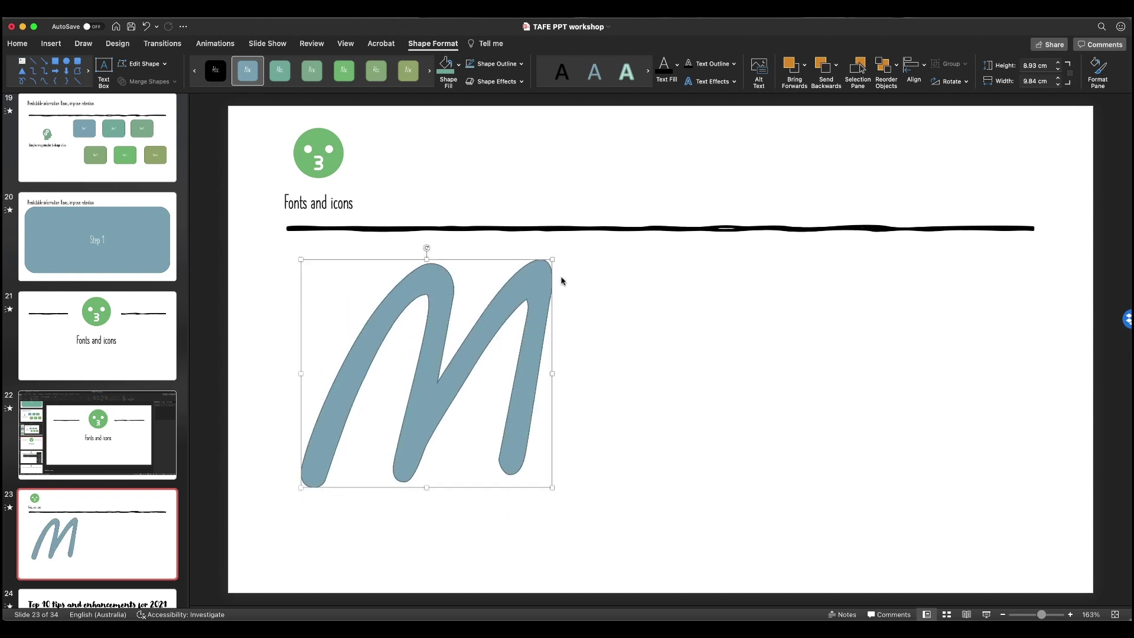
{"action": "mouse_move", "coordinate": [552, 260]}
{"action": "left_mouse_down"}
{"action": "mouse_move", "coordinate": [452, 277]}
{"action": "mouse_move", "coordinate": [590, 308]}
{"action": "mouse_move", "coordinate": [546, 274]}
{"action": "left_mouse_up"}
Apply the green gradient theme style with a shadow to the M shape
{"action": "left_click", "coordinate": [408, 70]}
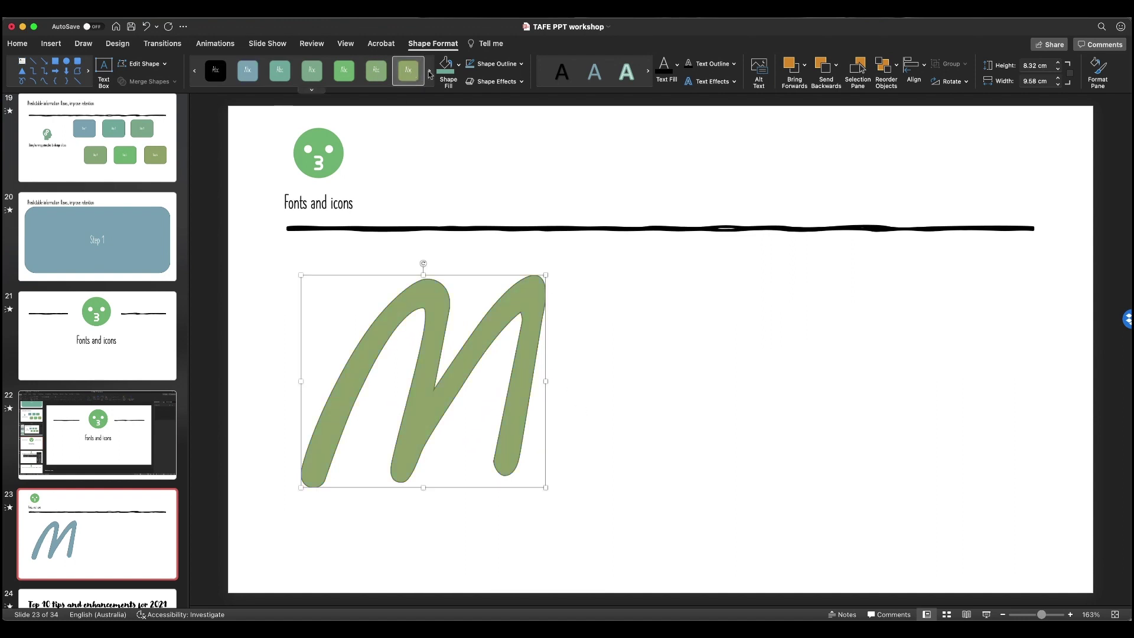
{"action": "left_click", "coordinate": [311, 89]}
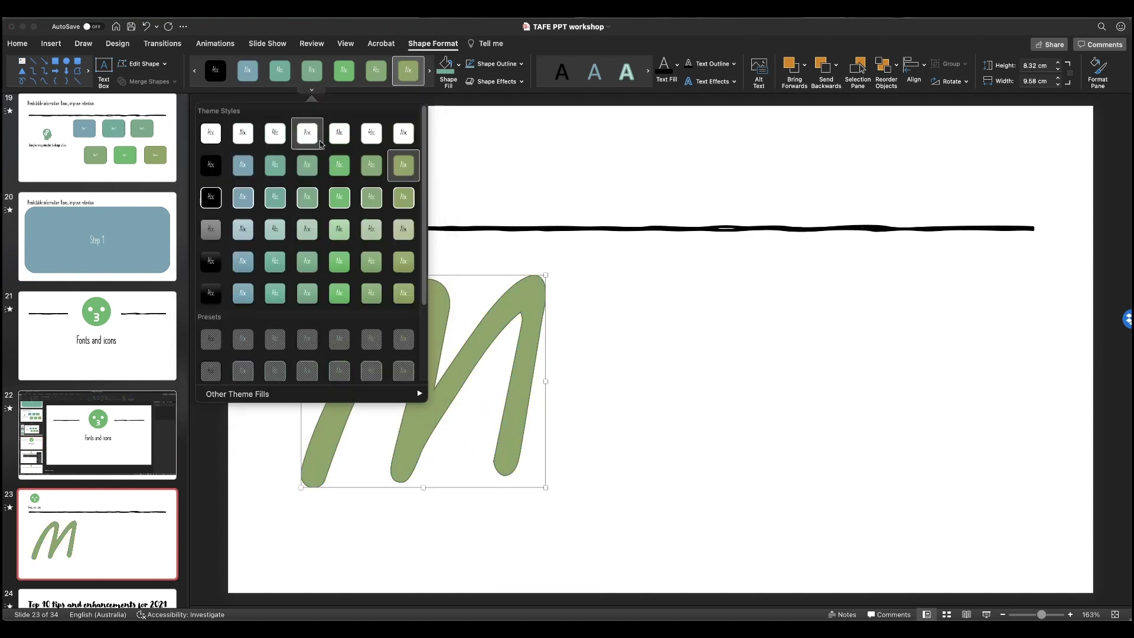
{"action": "left_click", "coordinate": [372, 292]}
{"action": "left_click", "coordinate": [641, 328]}
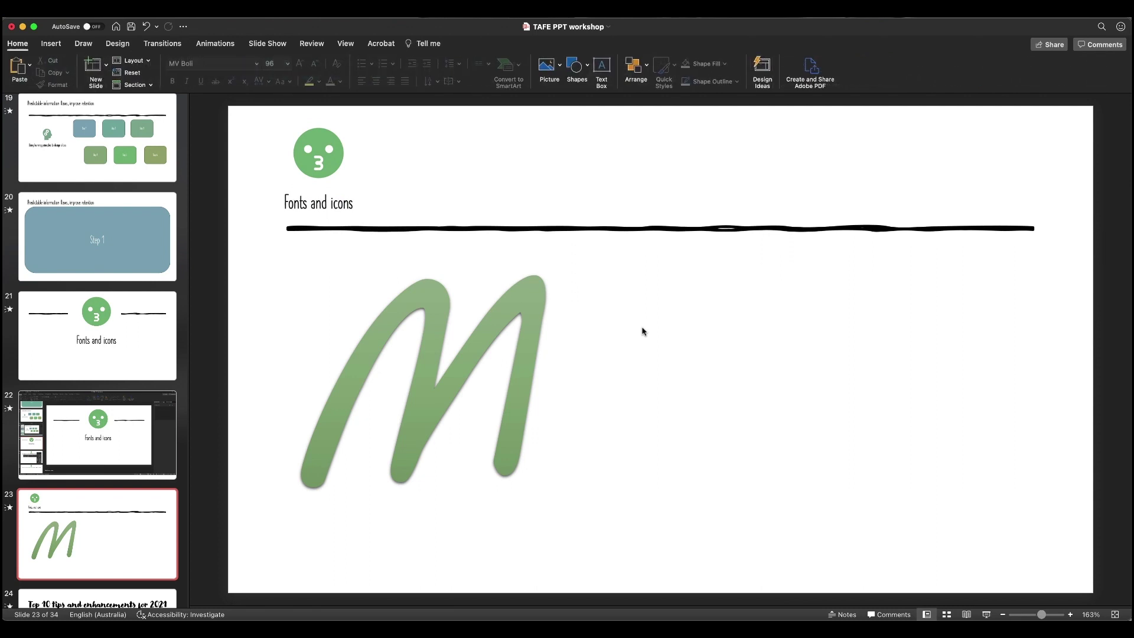
Reposition the green M shape in the area beneath the black line
{"action": "left_click_drag", "start_coordinate": [510, 319], "coordinate": [476, 292]}
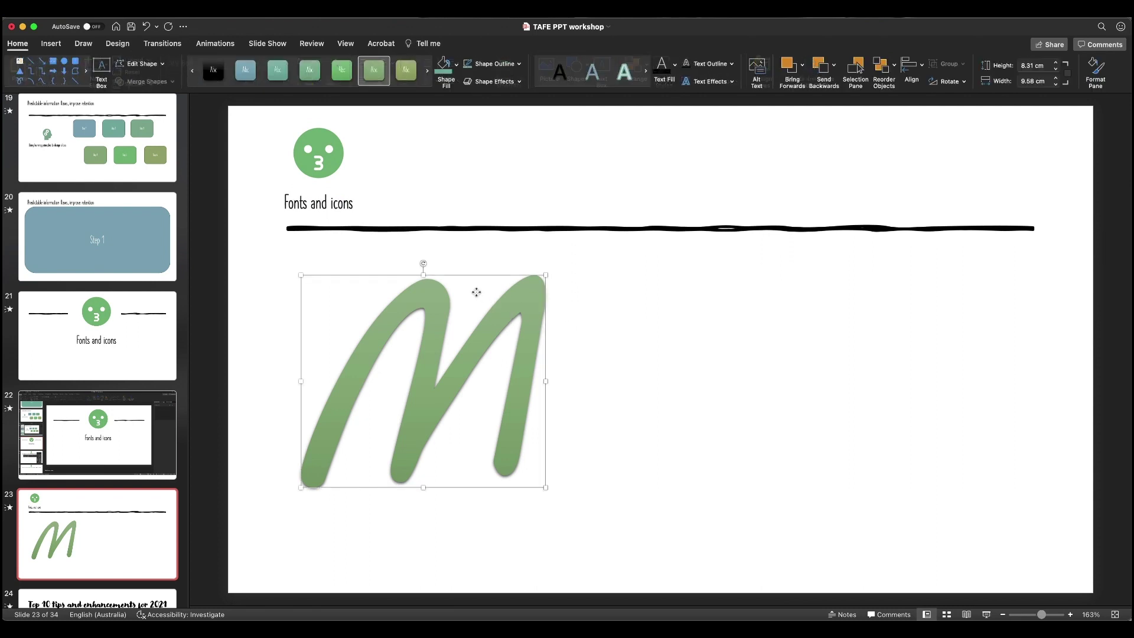
{"action": "left_click", "coordinate": [555, 296]}
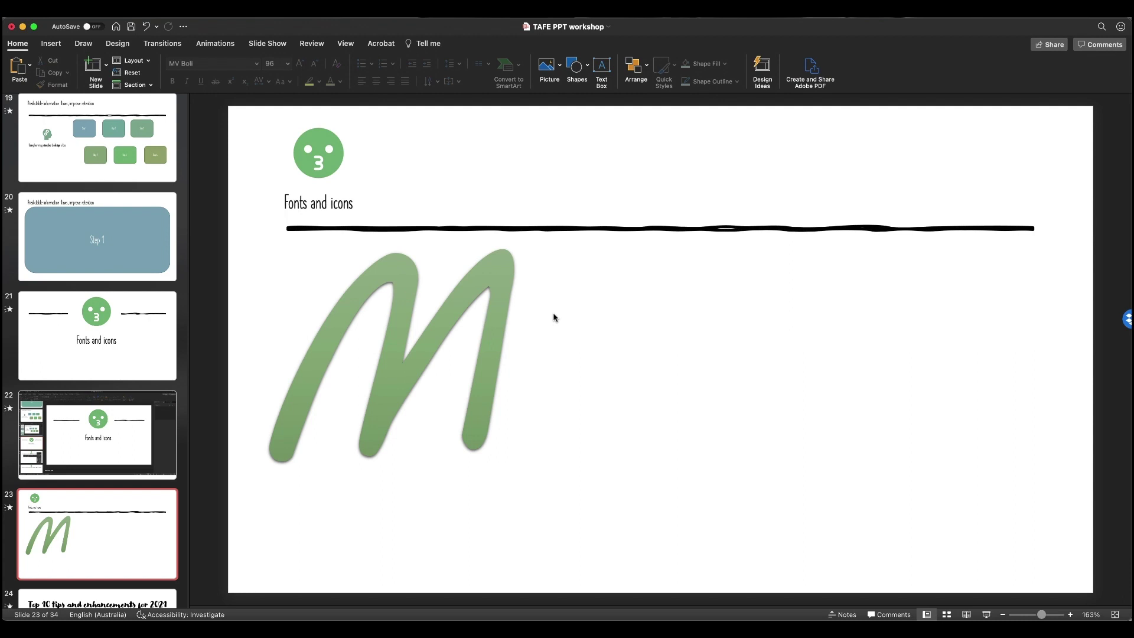
{"action": "left_click_drag", "start_coordinate": [496, 284], "coordinate": [633, 299]}
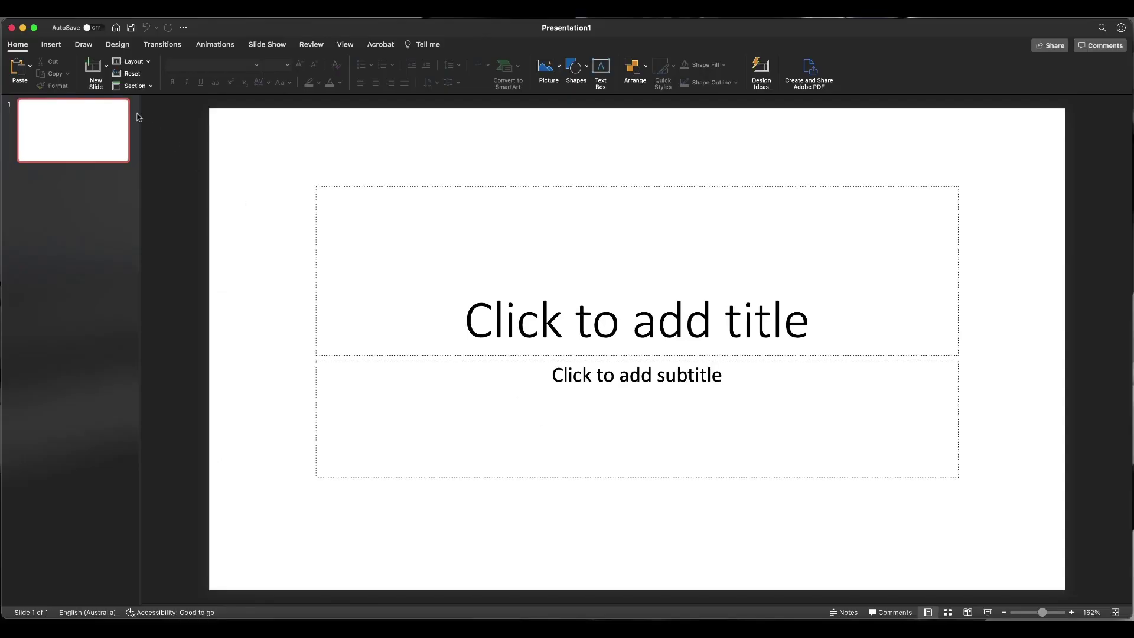
Enter "Engines" as the title of the blank presentation's title slide
{"action": "left_click", "coordinate": [132, 62]}
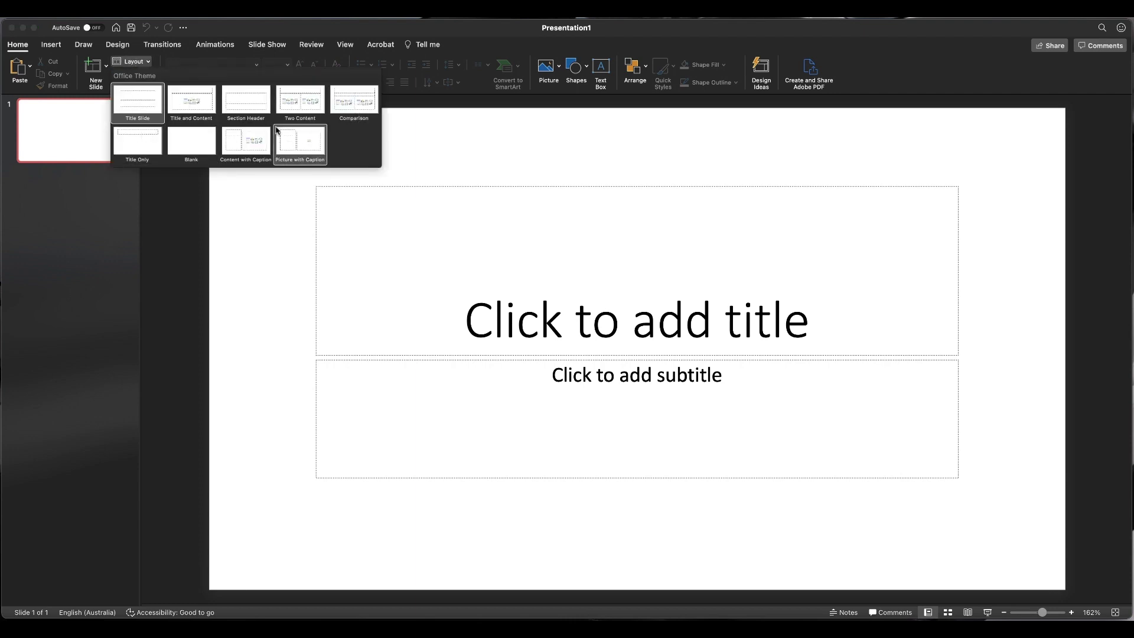
{"action": "left_click", "coordinate": [500, 305]}
{"action": "left_click", "coordinate": [475, 318]}
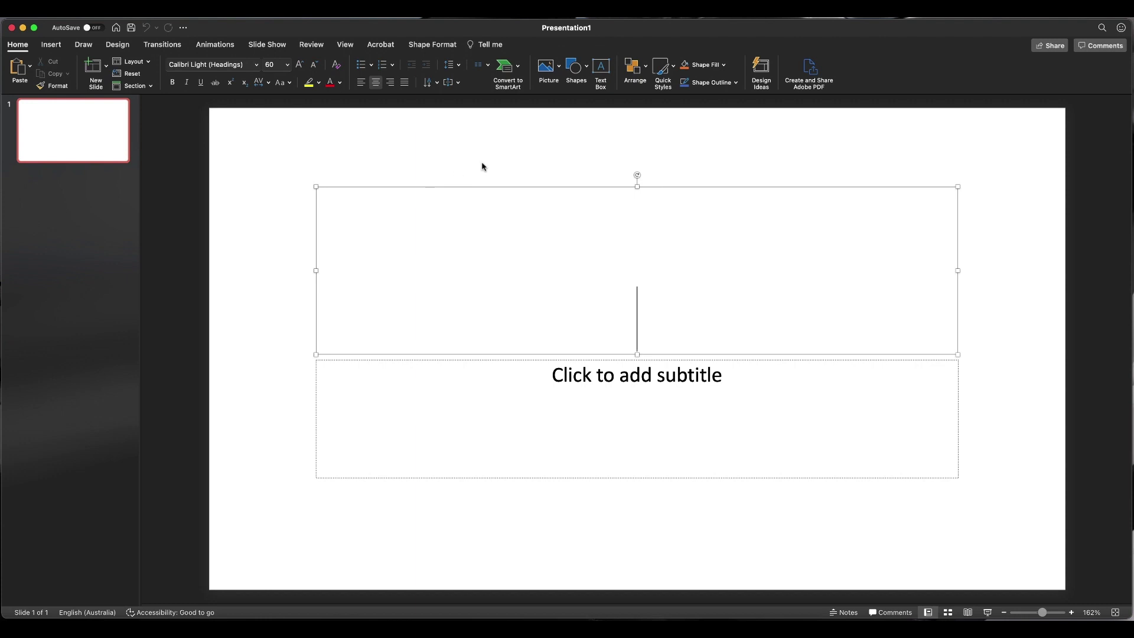
{"action": "type", "text": "Engines"}
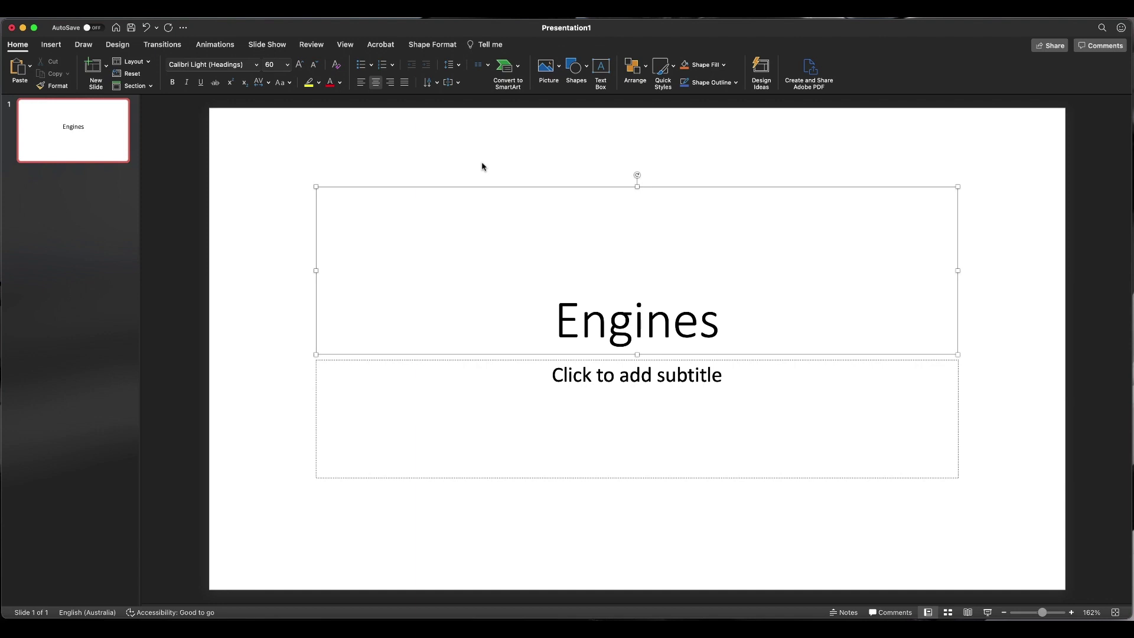
Show Design Ideas for the Engines slide, try the airplane sky design and replace it with the metal gears design
{"action": "left_click", "coordinate": [762, 68]}
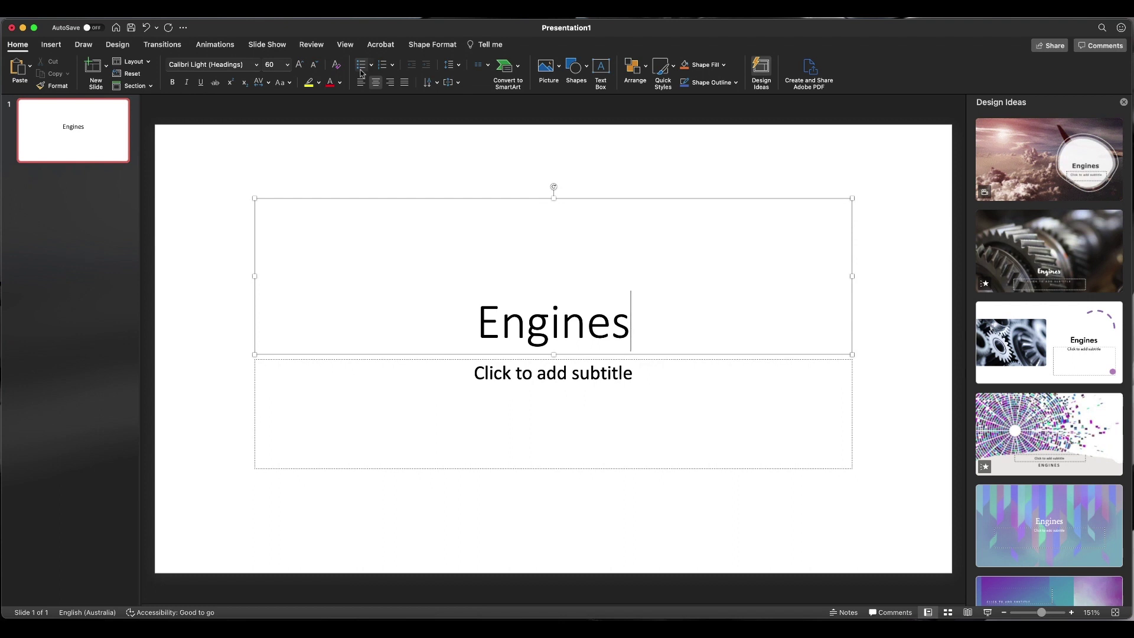
{"action": "left_click", "coordinate": [340, 82]}
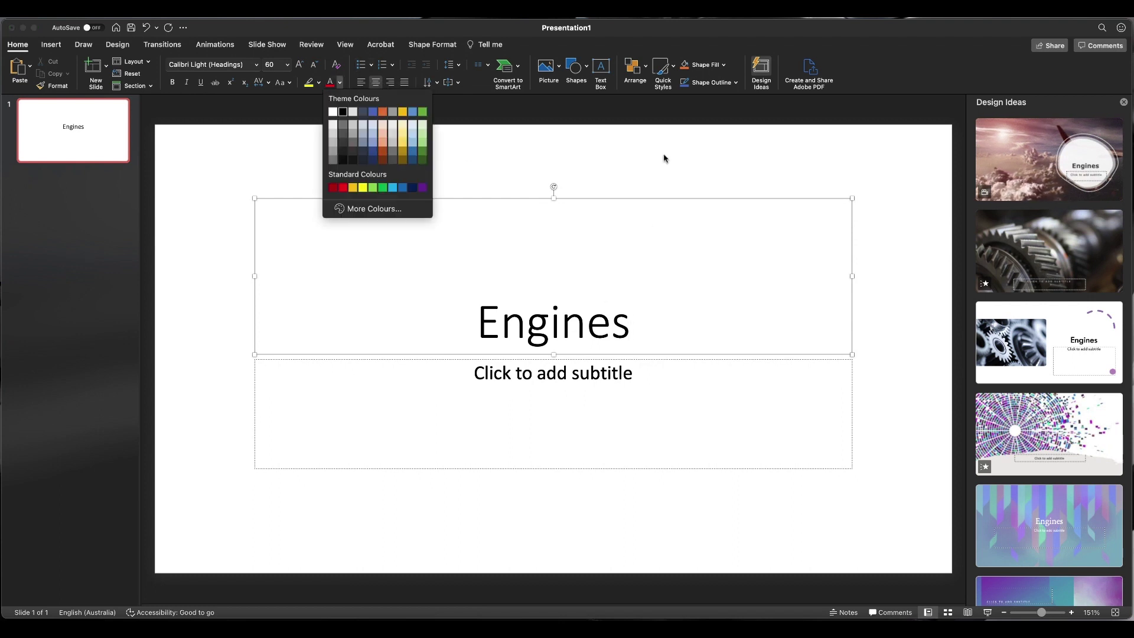
{"action": "left_click", "coordinate": [655, 171]}
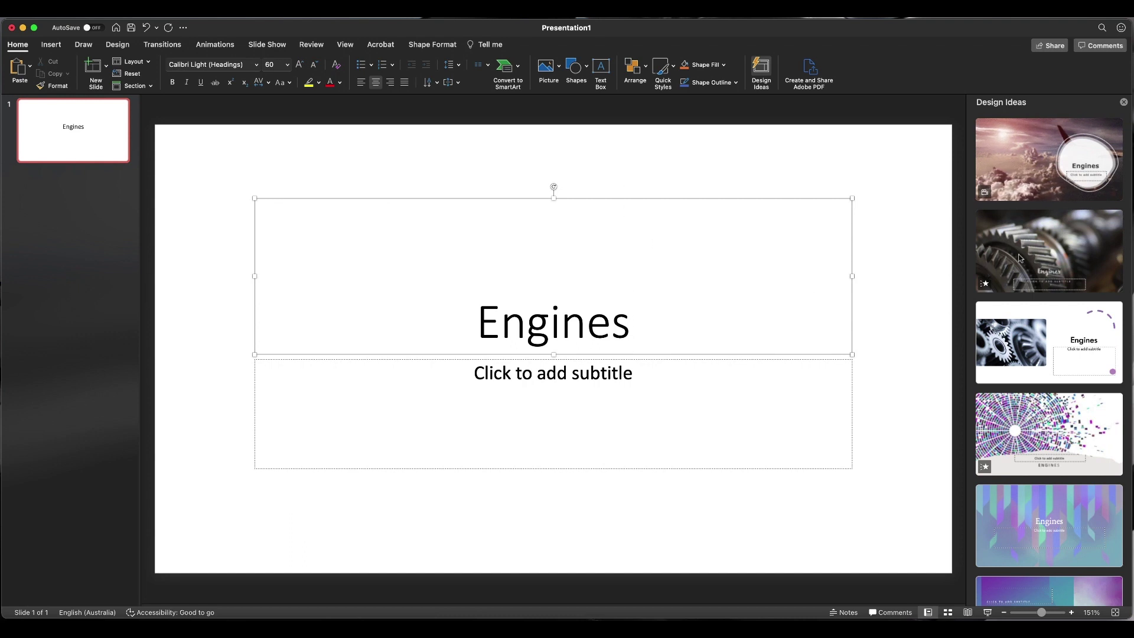
{"action": "left_click", "coordinate": [979, 178]}
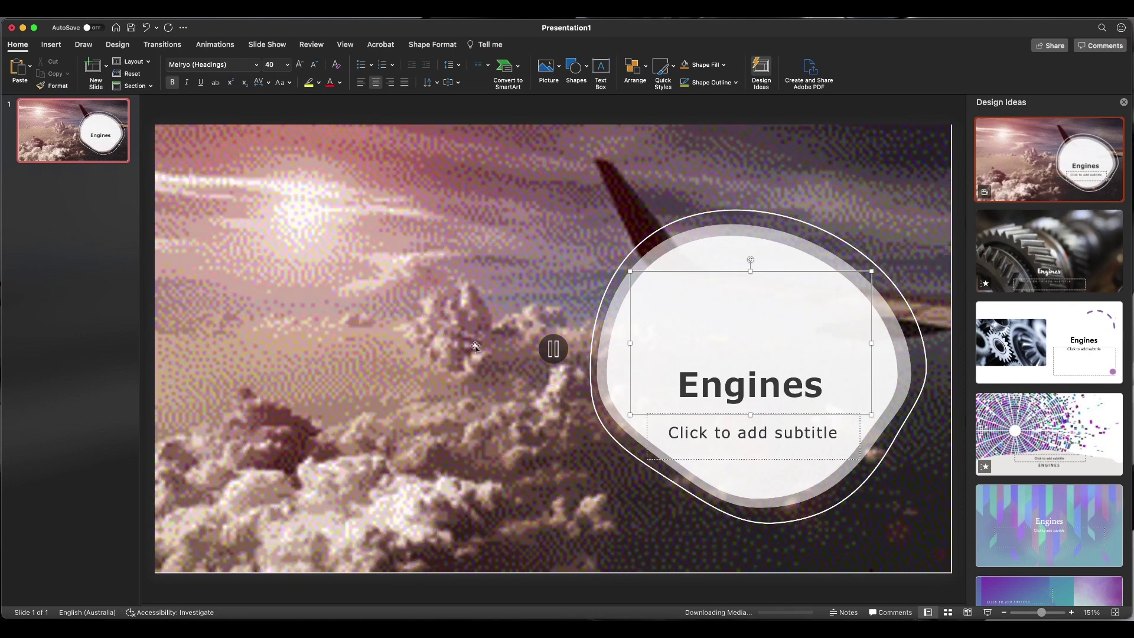
{"action": "left_click", "coordinate": [1021, 265]}
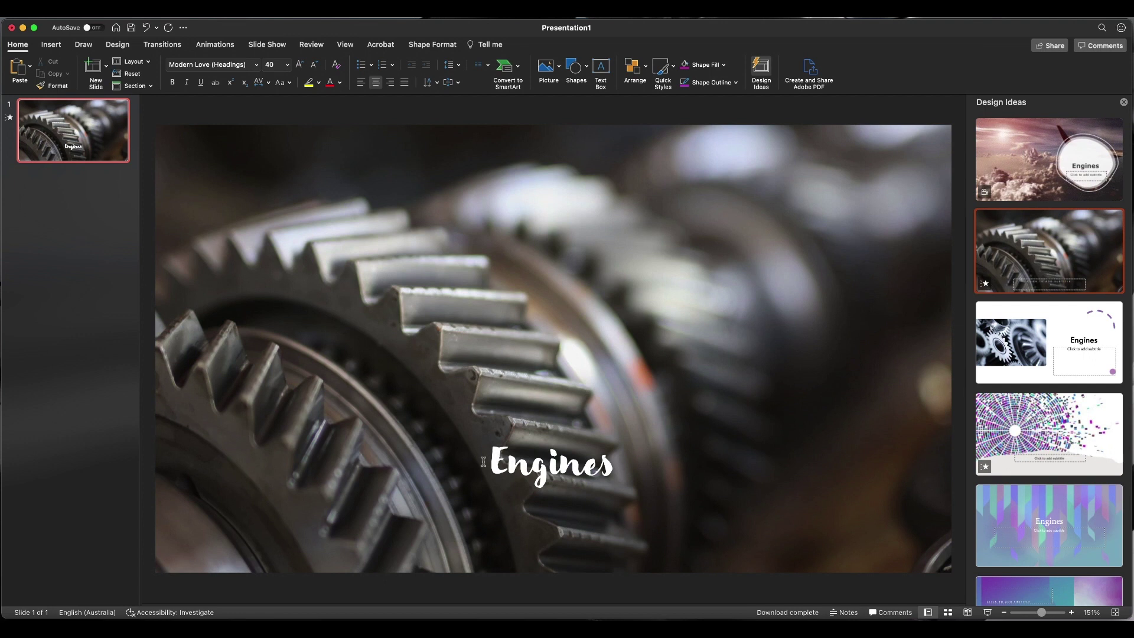
Add a second slide with the Title and Content layout after the title slide and view the available slide layouts
{"action": "left_click", "coordinate": [483, 461]}
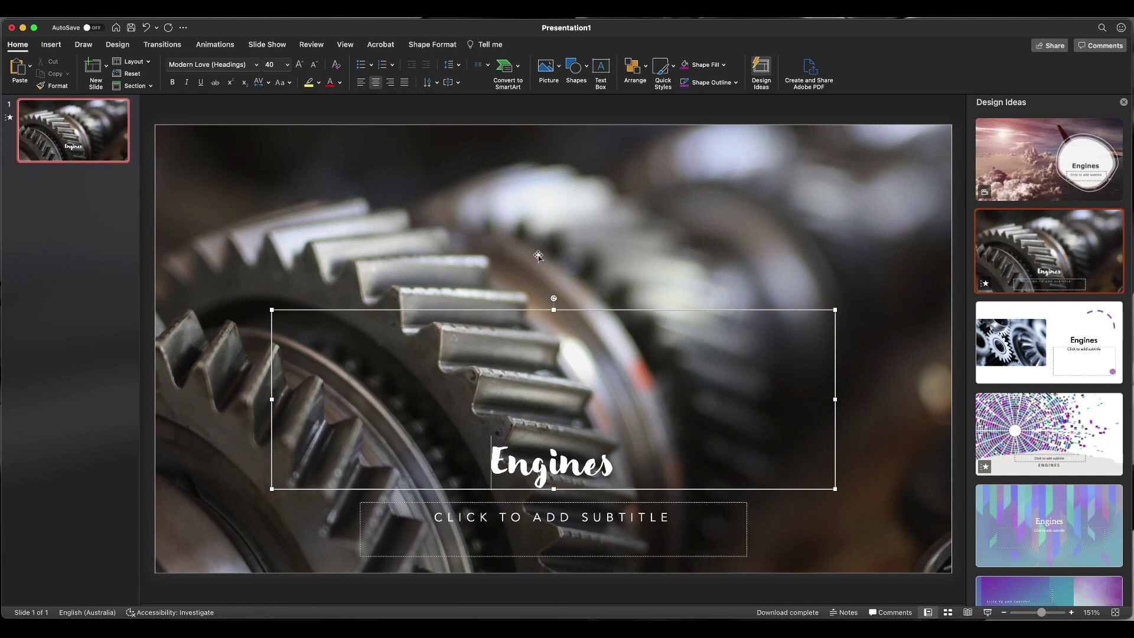
{"action": "left_click", "coordinate": [94, 67]}
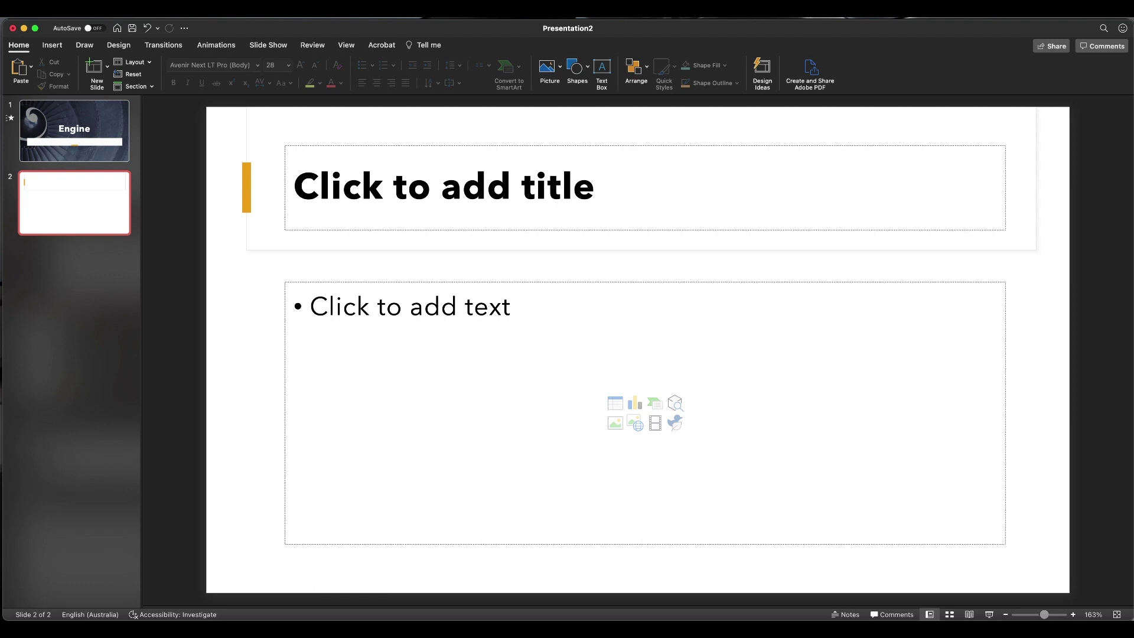
{"action": "left_click", "coordinate": [135, 62]}
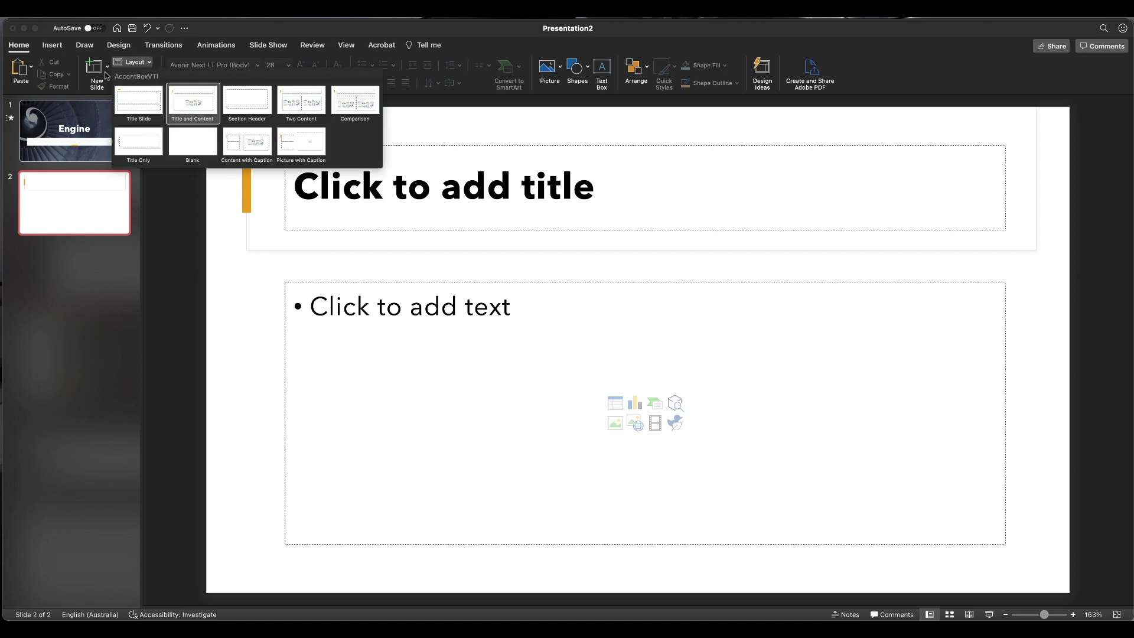
{"action": "left_click", "coordinate": [476, 195]}
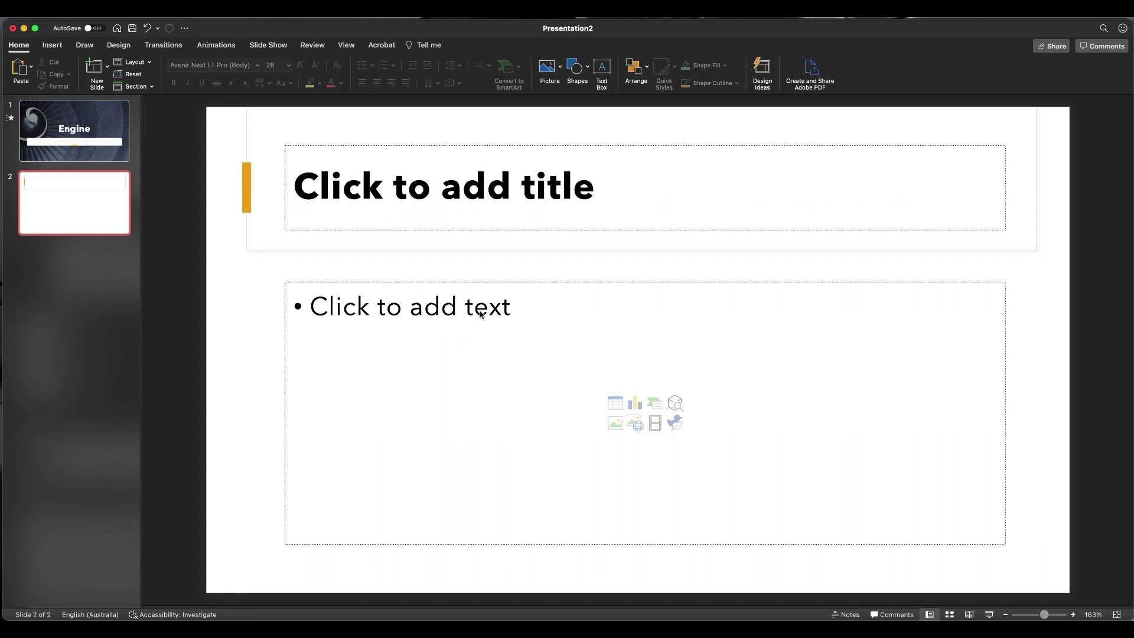
Enter "Schedule" as the title of the second slide
{"action": "left_click", "coordinate": [461, 182]}
{"action": "type", "text": "Scheul"}
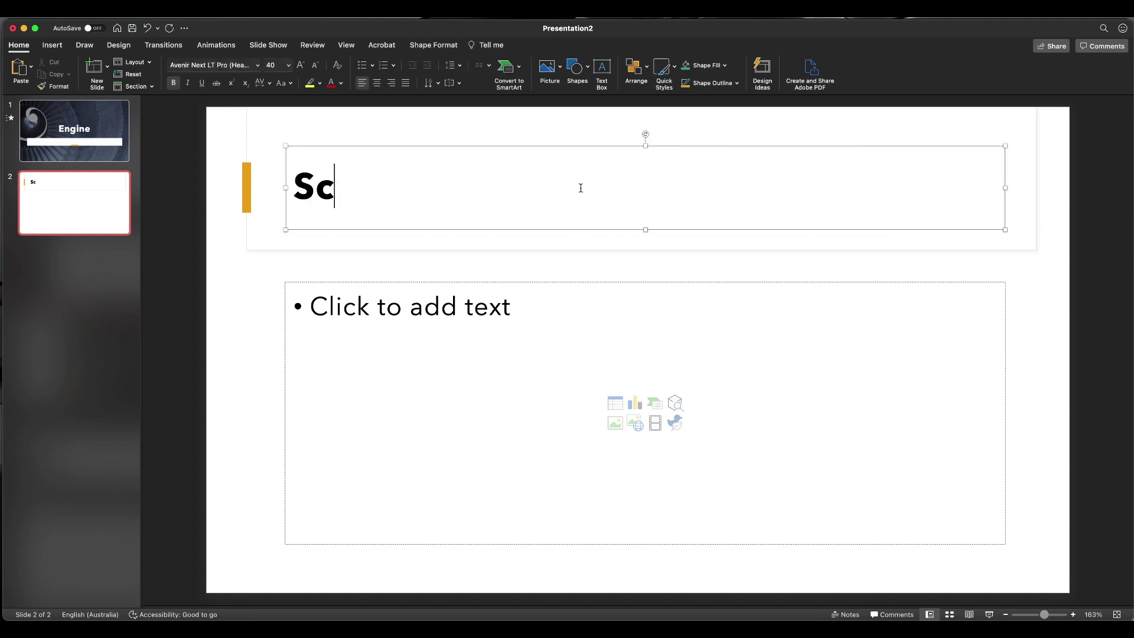
{"action": "key", "text": "BackSpace"}
{"action": "key", "text": "BackSpace"}
{"action": "type", "text": "d"}
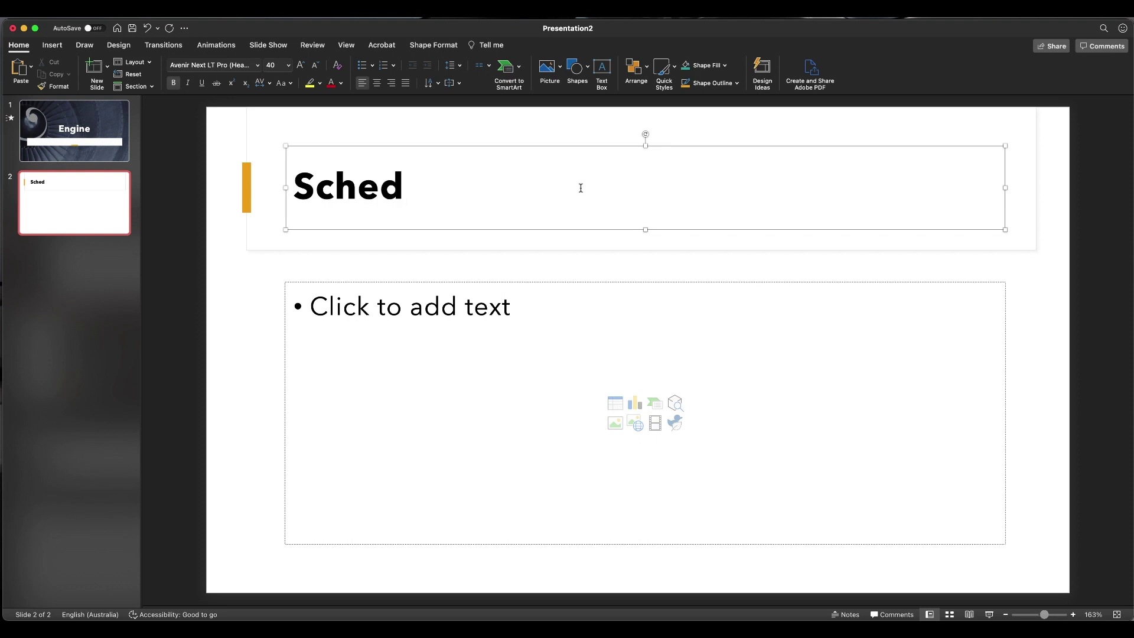
{"action": "type", "text": "ule"}
Fill the Schedule slide's body with three bullets: "1st July, Workshop 1", "8th July, Workshop 2" and "15th July Workshop 3"
{"action": "left_click", "coordinate": [533, 319]}
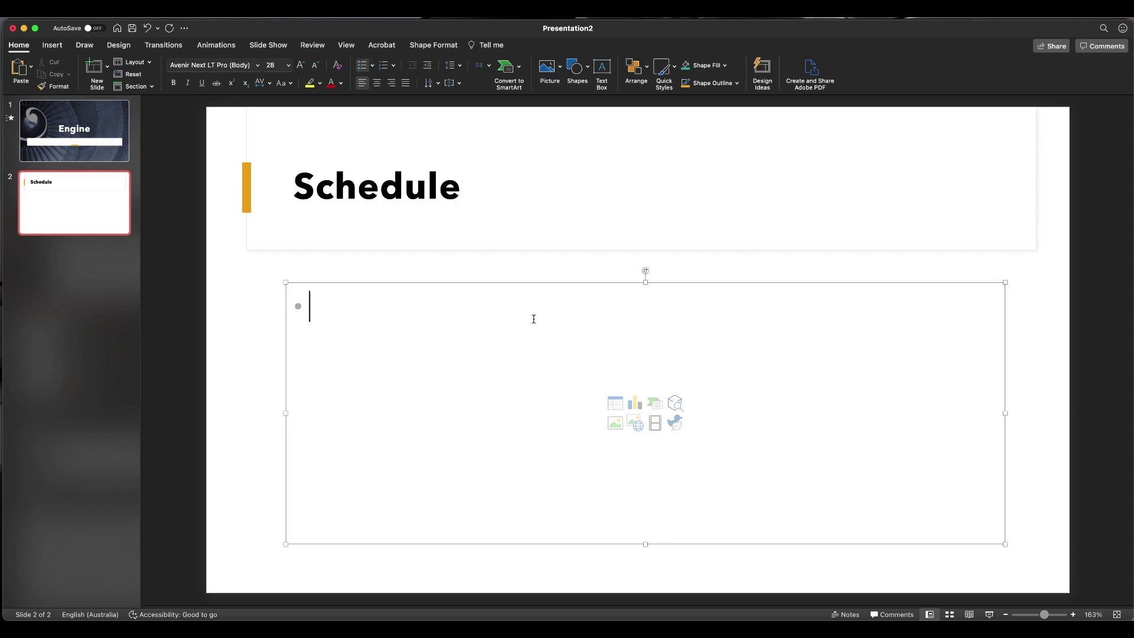
{"action": "type", "text": "1st July, Workshop 1 8th July, Workshop 2 15th July Workshop 3"}
{"action": "left_click", "coordinate": [442, 274]}
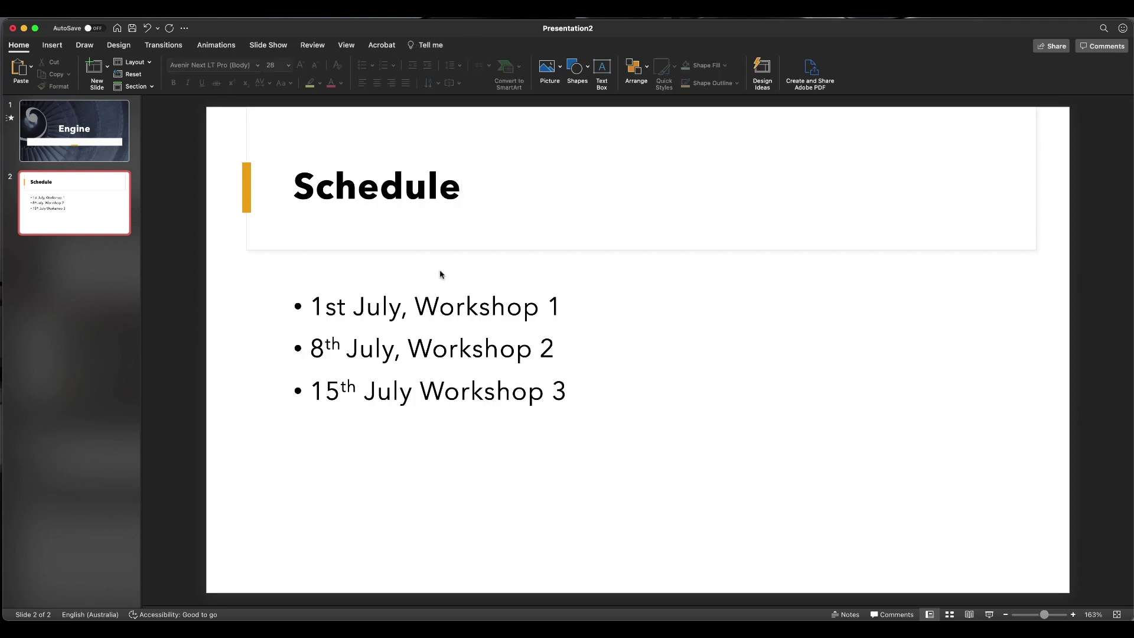
Show Design Ideas for the Schedule slide, try the two designs with icons in a row and apply the stacked peach bars design
{"action": "left_click", "coordinate": [763, 70]}
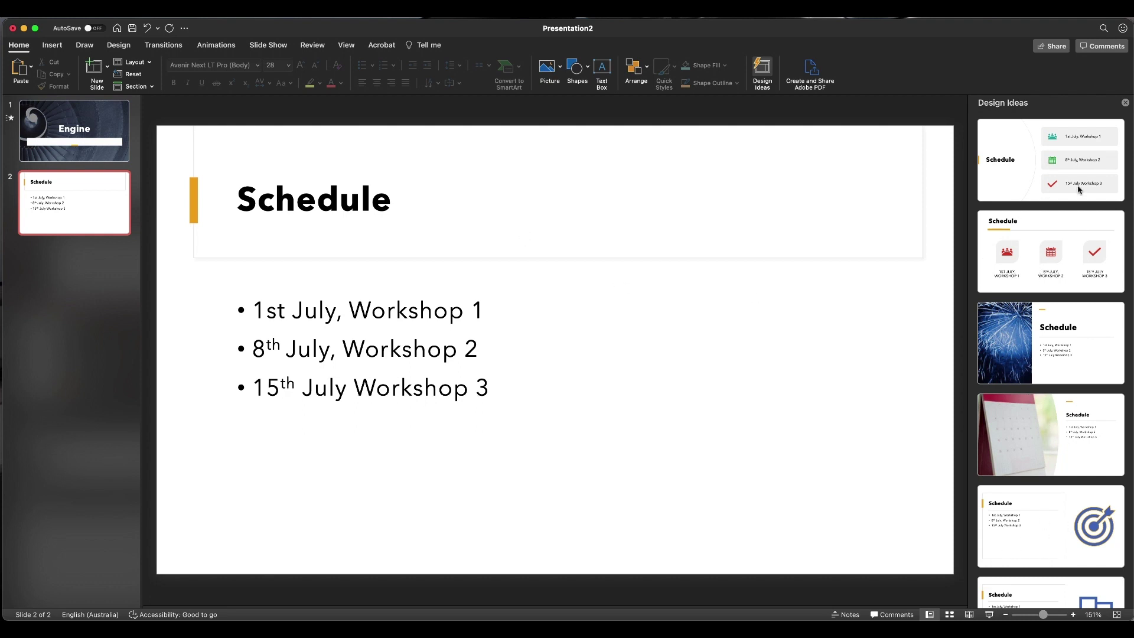
{"action": "scroll", "coordinate": [1072, 180], "scroll_direction": "down", "scroll_amount": 10}
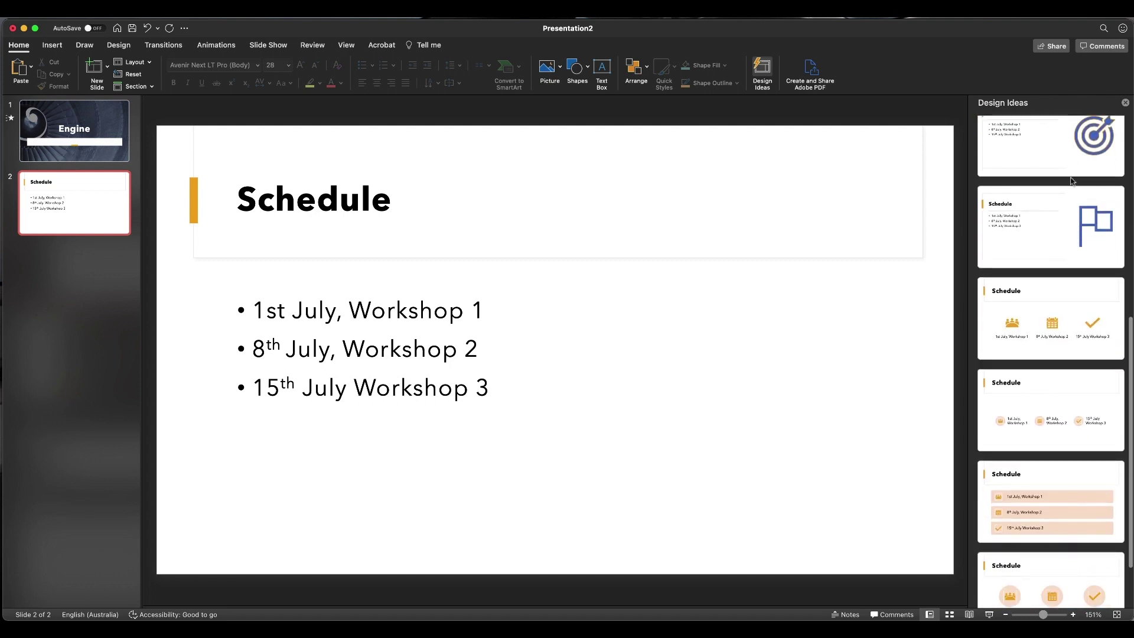
{"action": "left_click", "coordinate": [1041, 314]}
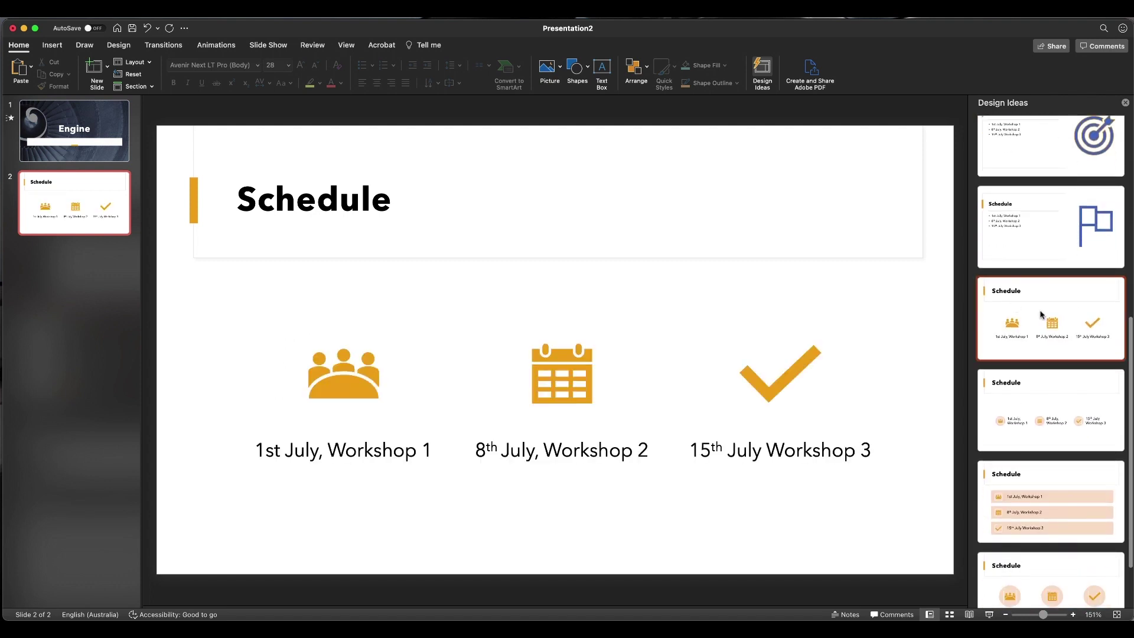
{"action": "left_click", "coordinate": [1038, 407]}
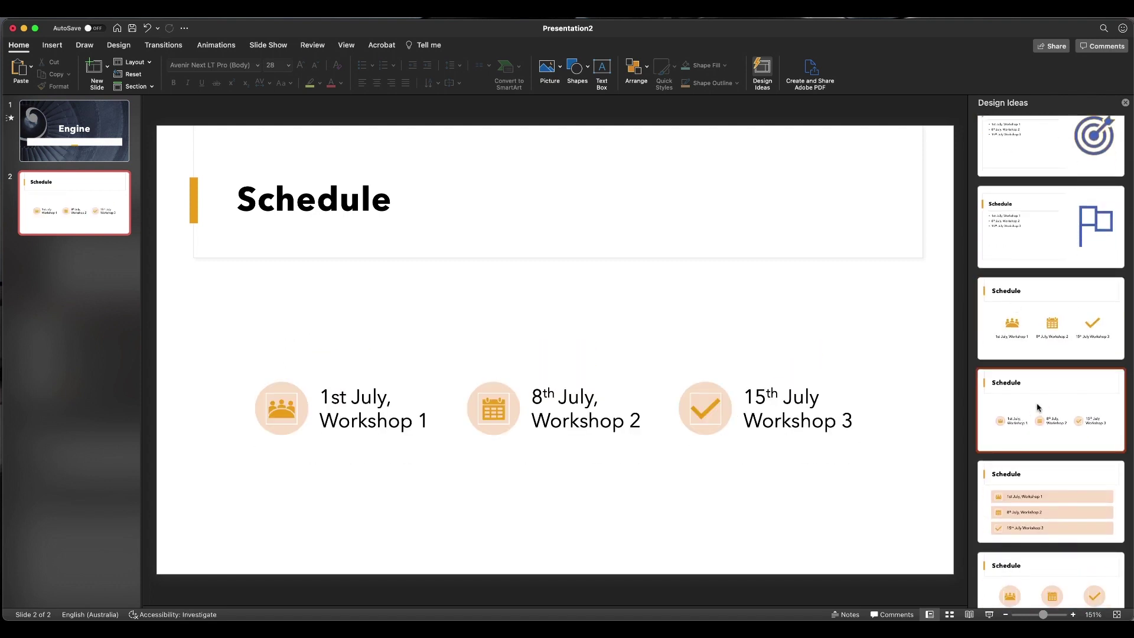
{"action": "left_click", "coordinate": [1046, 475]}
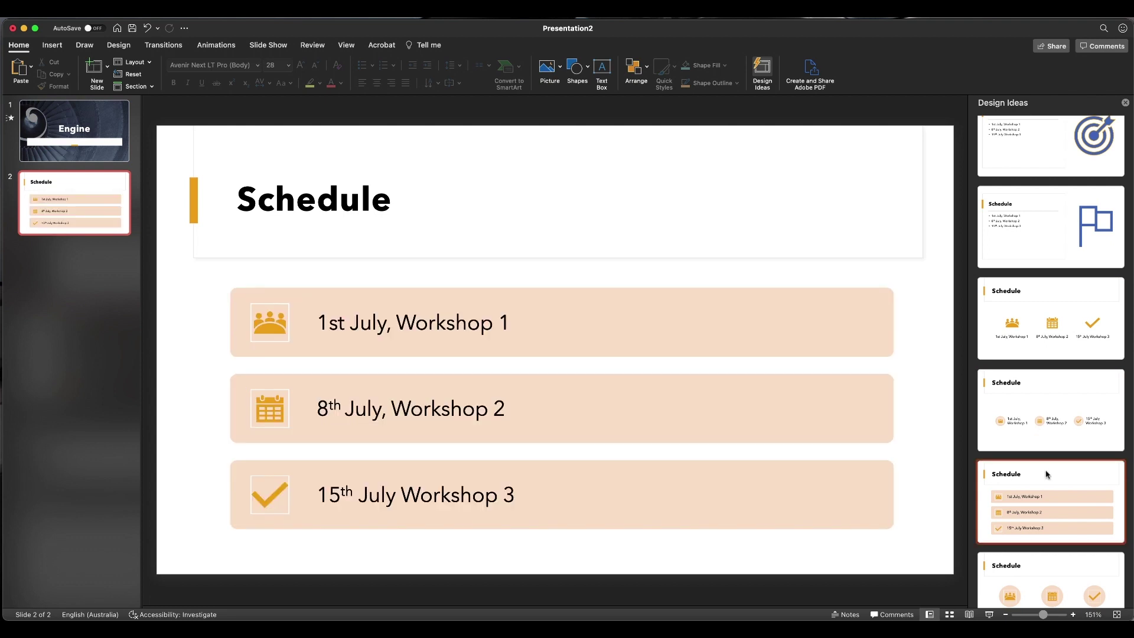